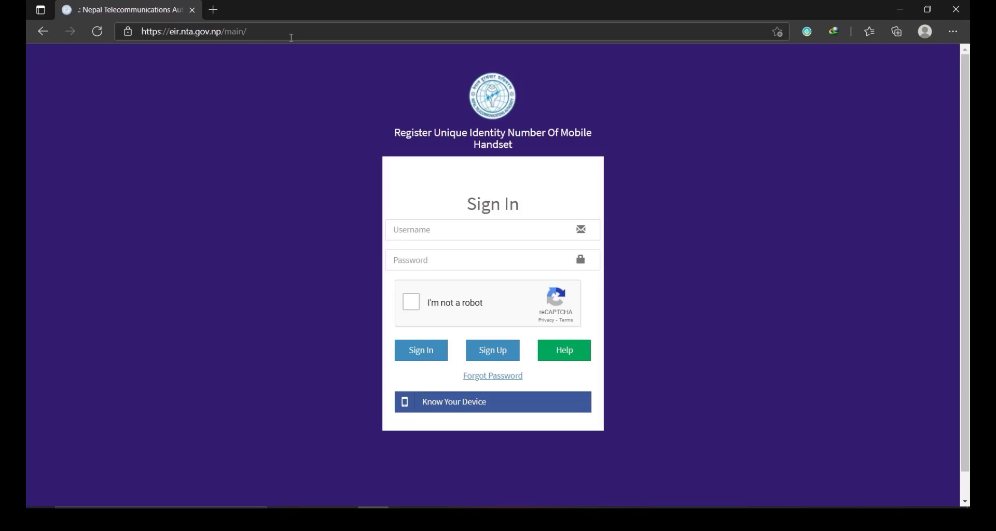
Step: Select the portal's web address, then go to the Know Your Device IMEI check page
{"action": "left_click", "coordinate": [262, 33]}
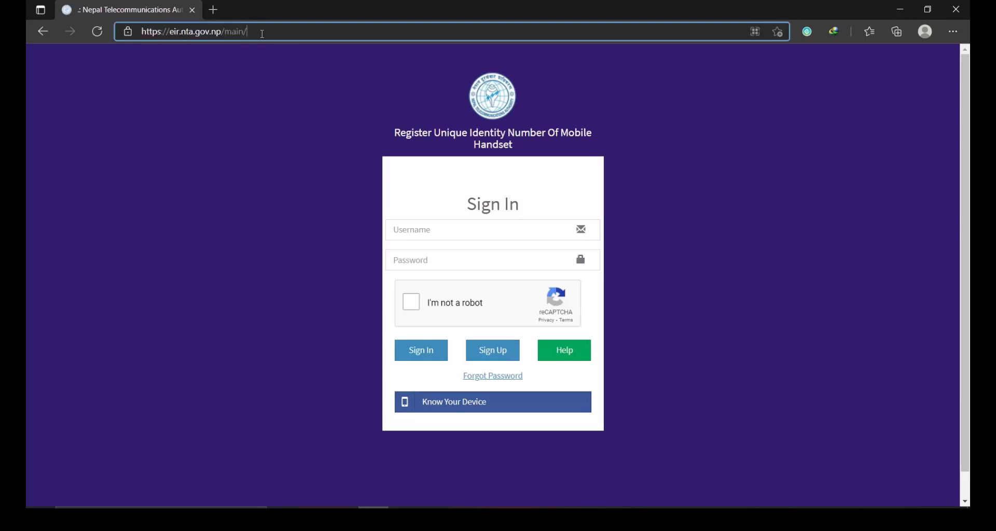
{"action": "left_click_drag", "start_coordinate": [262, 33], "coordinate": [135, 42]}
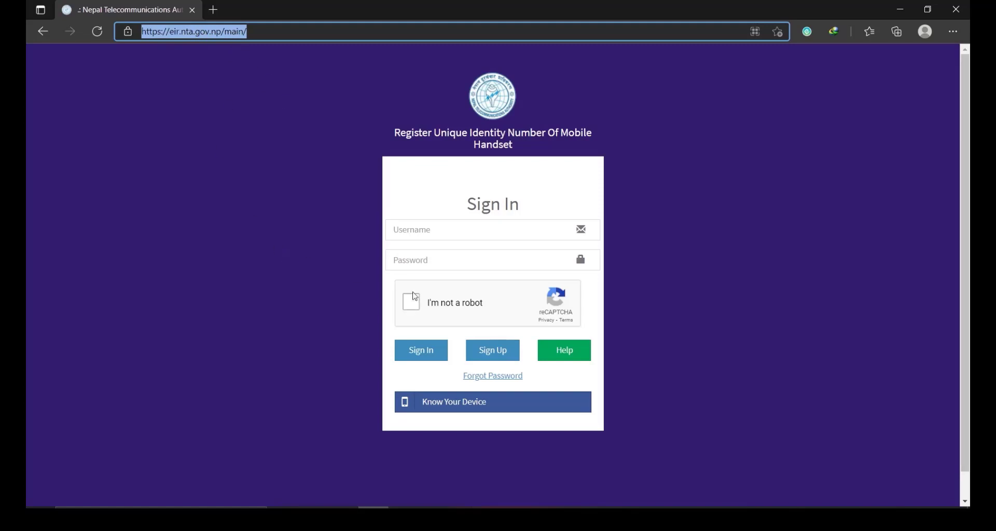
{"action": "scroll", "coordinate": [411, 293], "scroll_direction": "down", "scroll_amount": 1}
{"action": "scroll", "coordinate": [415, 295], "scroll_direction": "up", "scroll_amount": 1}
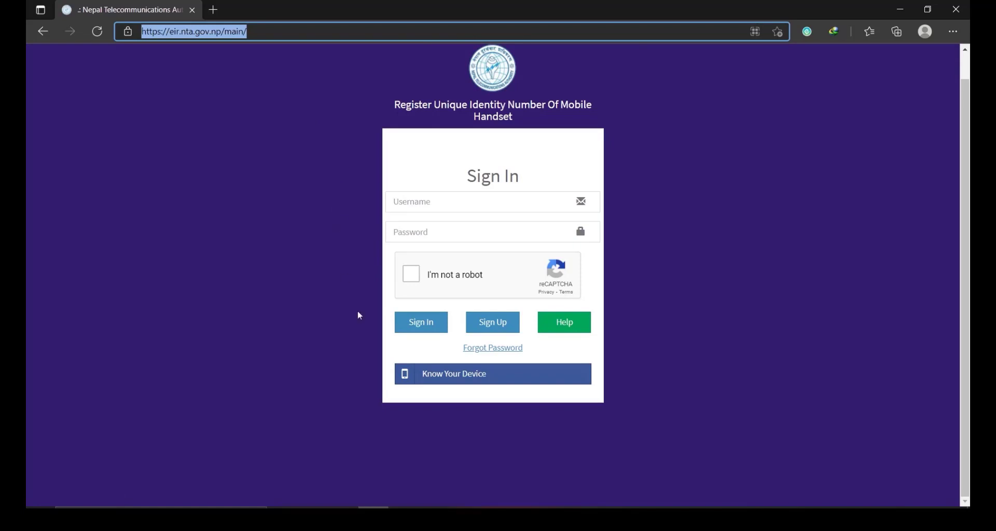
{"action": "left_click", "coordinate": [455, 378]}
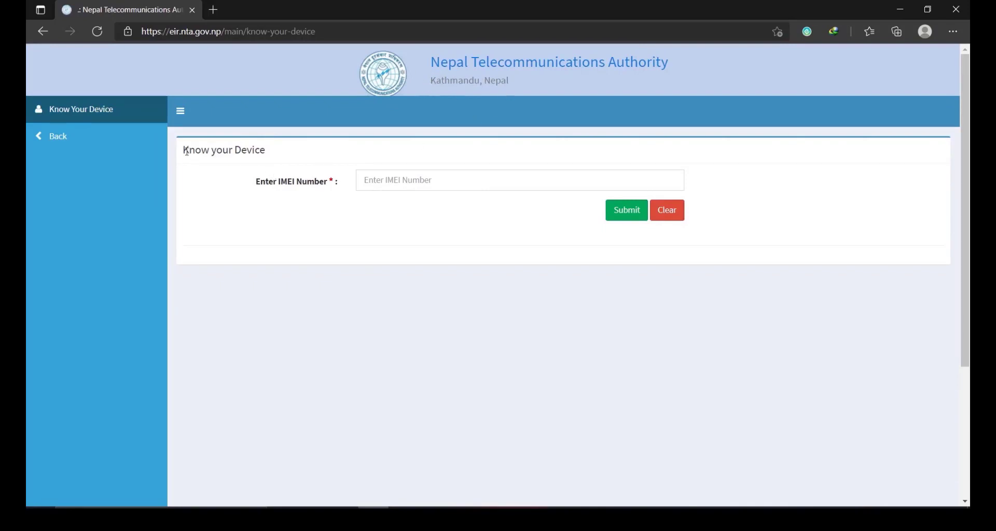
Step: Highlight the 'Know your Device' heading and the 'Enter IMEI Number' label
{"action": "left_click_drag", "start_coordinate": [186, 151], "coordinate": [274, 161]}
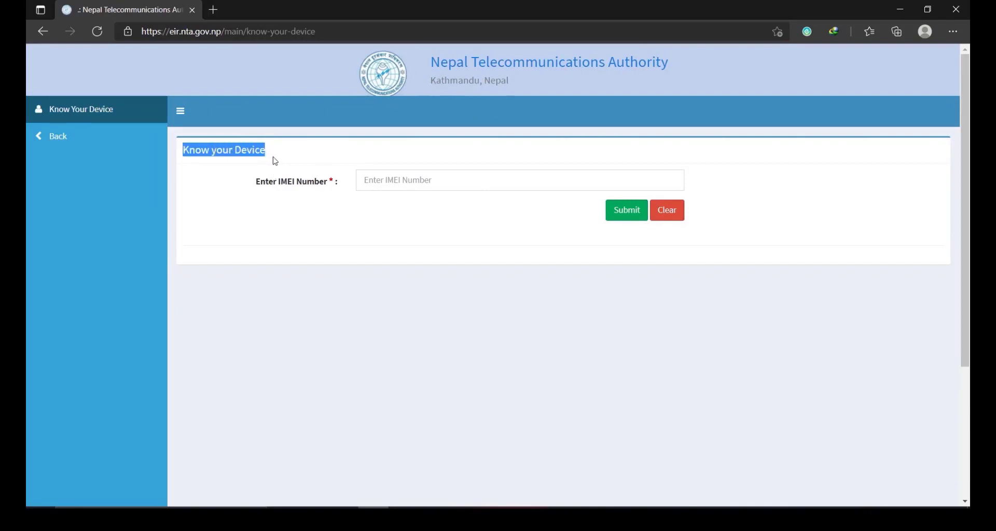
{"action": "left_click_drag", "start_coordinate": [260, 182], "coordinate": [328, 185]}
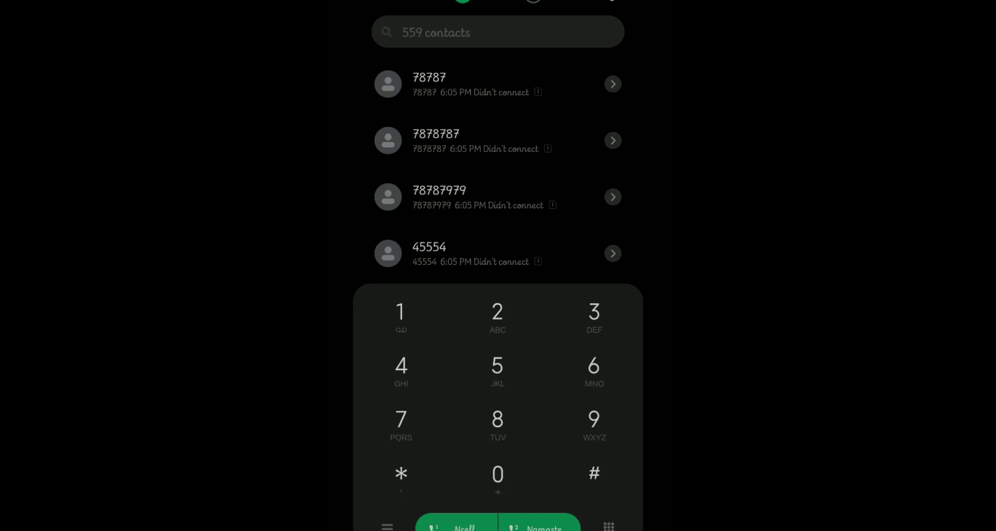
Step: Dial *#06# in the phone dialer to display the IMEI
{"action": "type", "text": "*#0"}
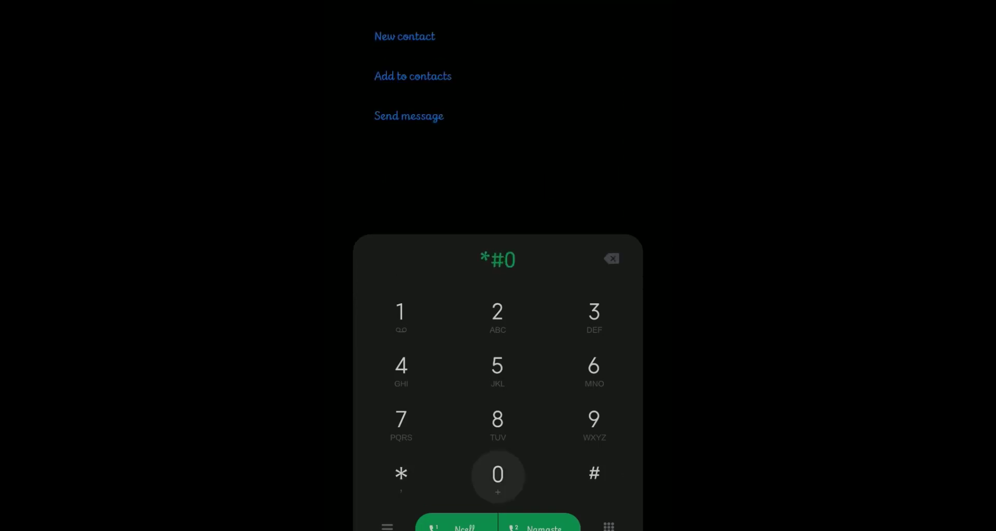
{"action": "type", "text": "6#"}
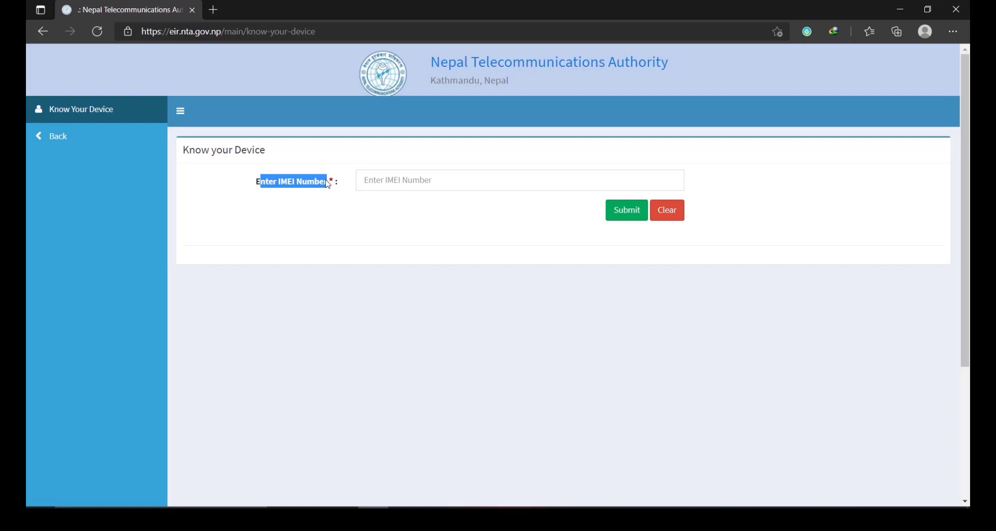
Step: Enter the phone's IMEI and submit it for a registration check
{"action": "left_click", "coordinate": [397, 179]}
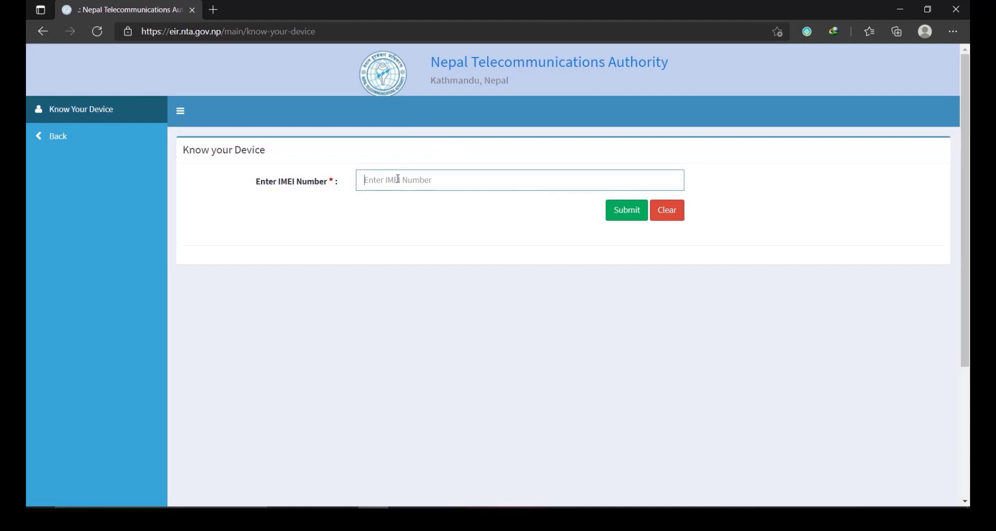
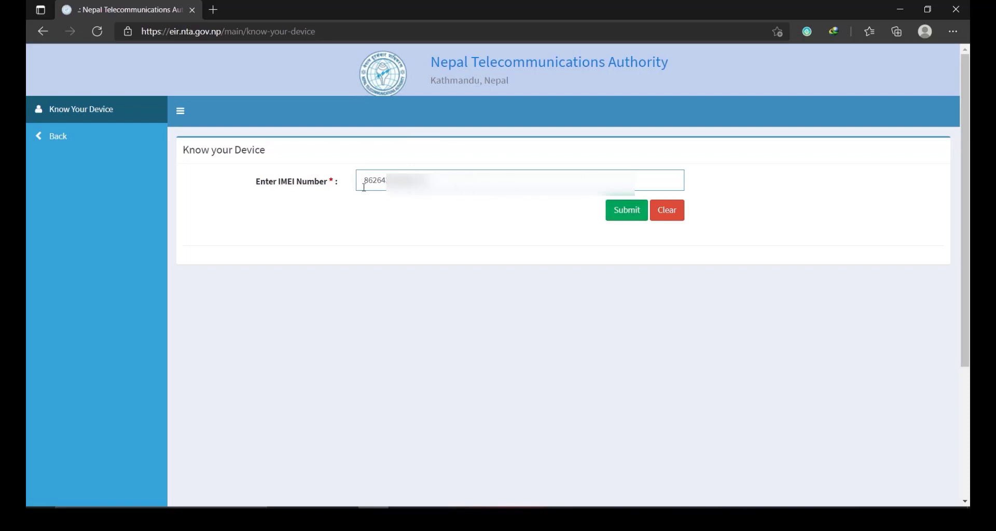
{"action": "left_click_drag", "start_coordinate": [362, 180], "coordinate": [433, 180]}
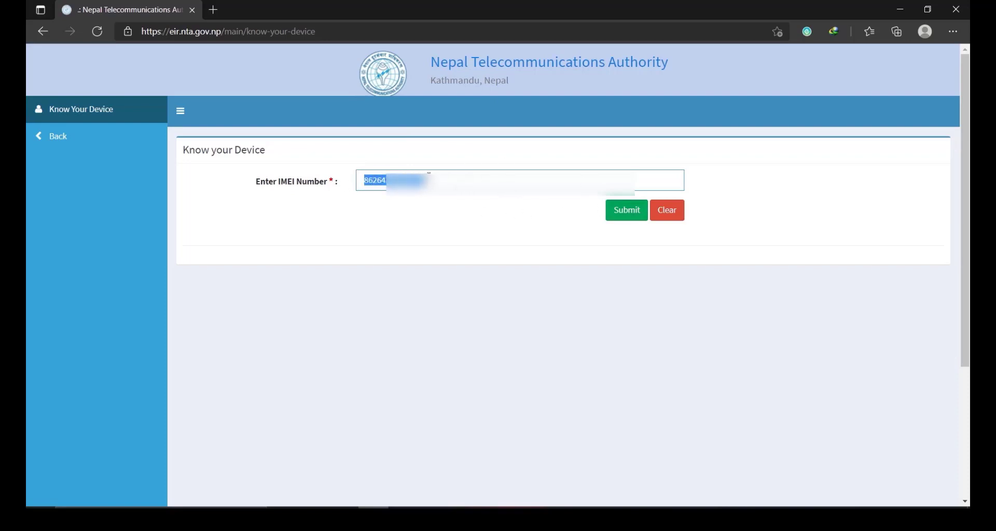
{"action": "left_click", "coordinate": [624, 212]}
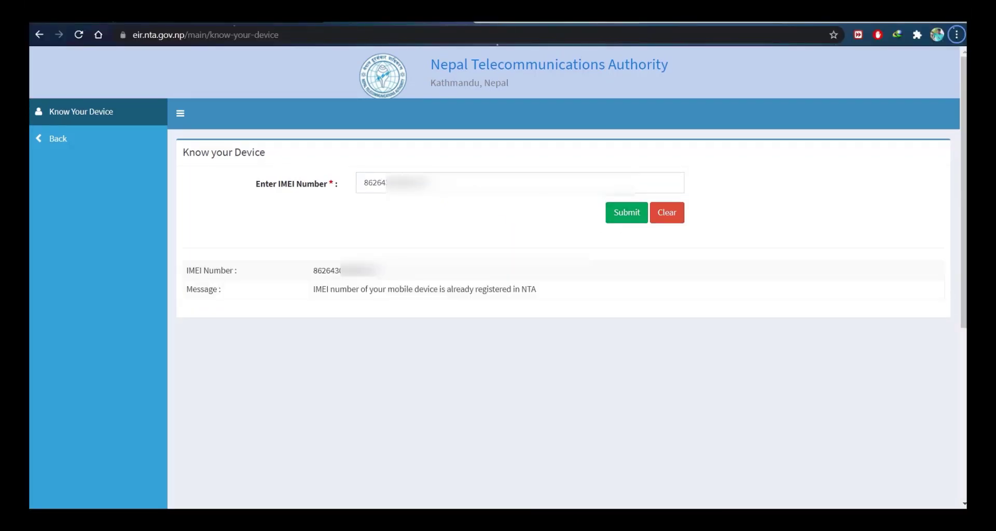
Step: Highlight the result message saying the device is not registered in NTA
{"action": "left_click_drag", "start_coordinate": [567, 287], "coordinate": [770, 290]}
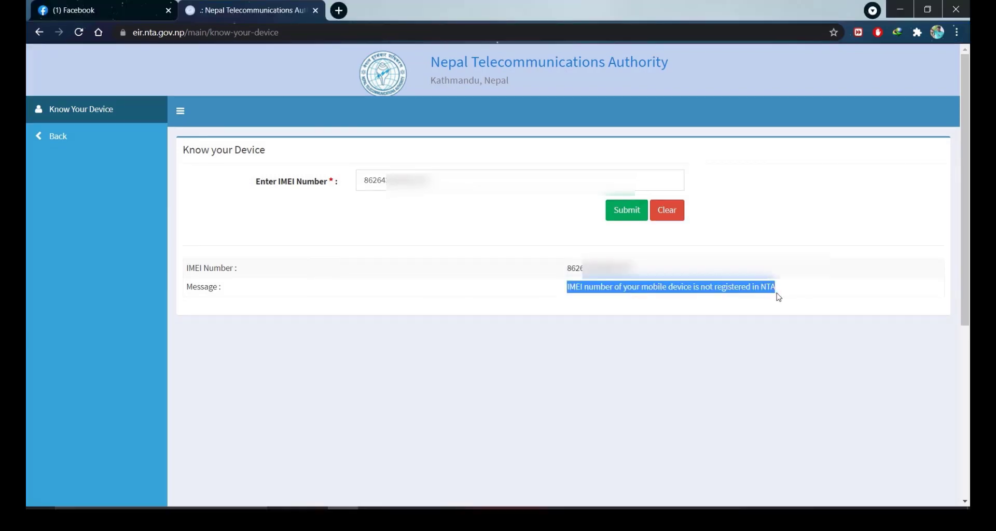
{"action": "double_click", "coordinate": [695, 279]}
{"action": "left_click_drag", "start_coordinate": [567, 286], "coordinate": [780, 289]}
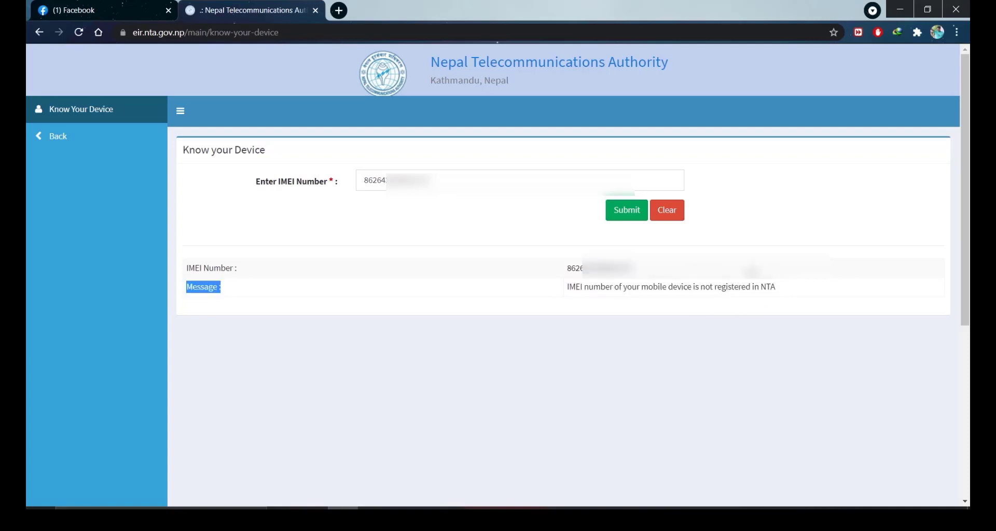
{"action": "left_click_drag", "start_coordinate": [567, 287], "coordinate": [782, 284]}
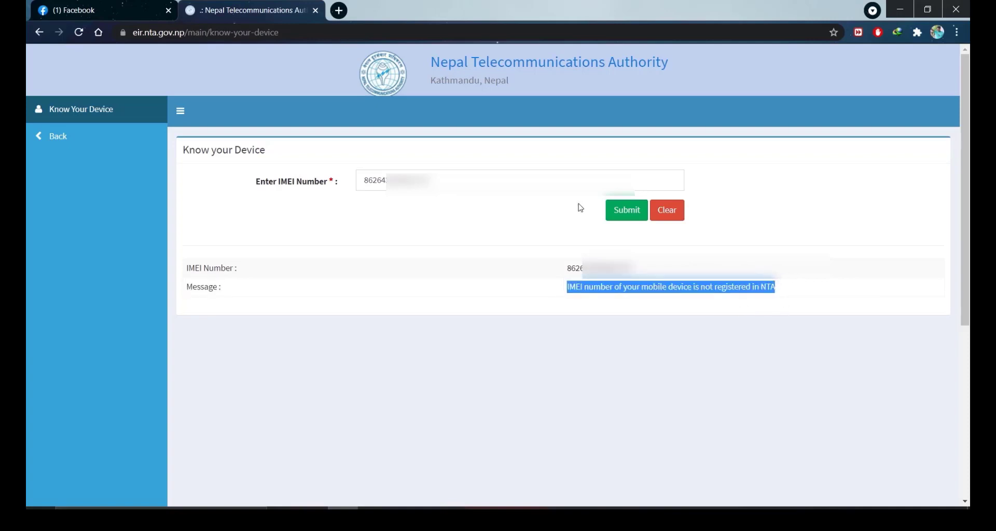
Step: Reselect the entered IMEI, then return to the portal's sign-in page
{"action": "left_click", "coordinate": [519, 181]}
{"action": "left_click_drag", "start_coordinate": [430, 181], "coordinate": [344, 187]}
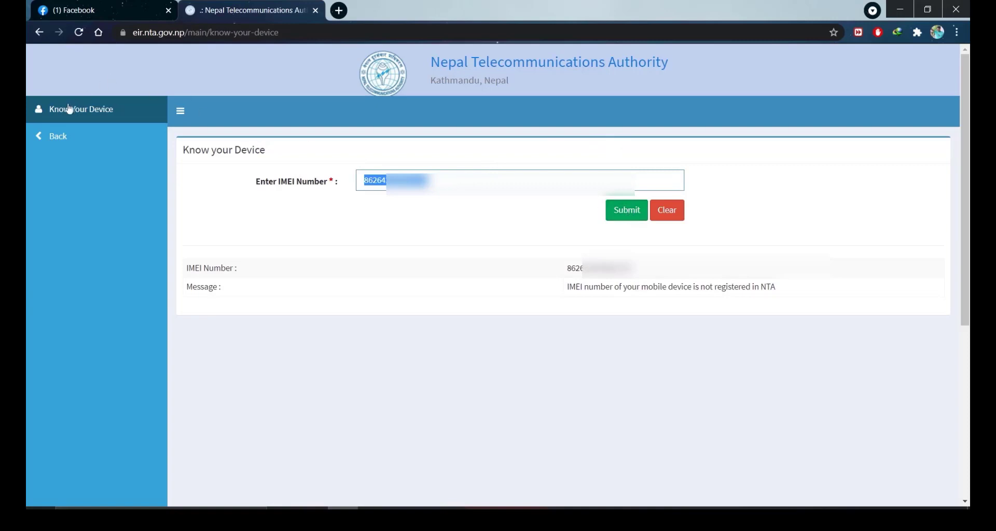
{"action": "left_click", "coordinate": [41, 137]}
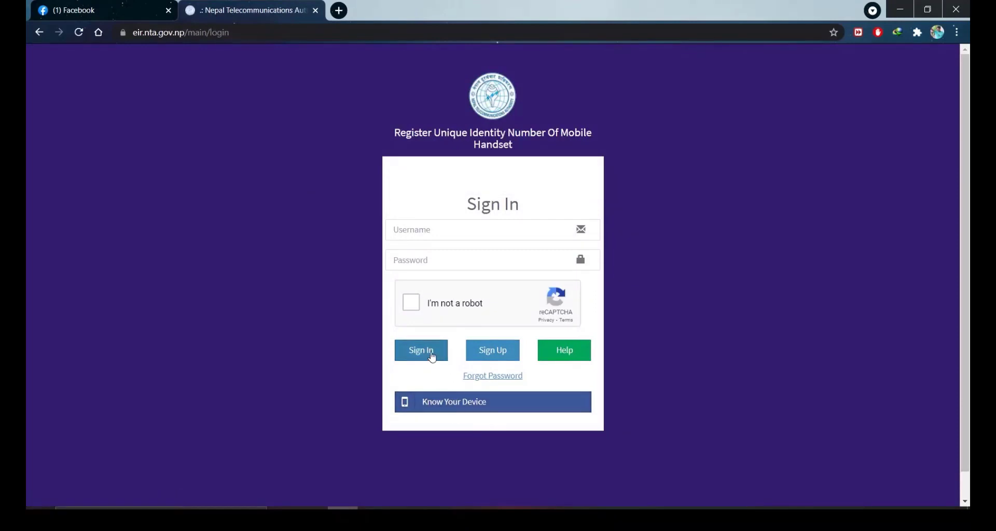
Step: Start an Individual Application, setting Type to IMEI and Brand Name to Redmi Note 7
{"action": "left_click", "coordinate": [503, 353]}
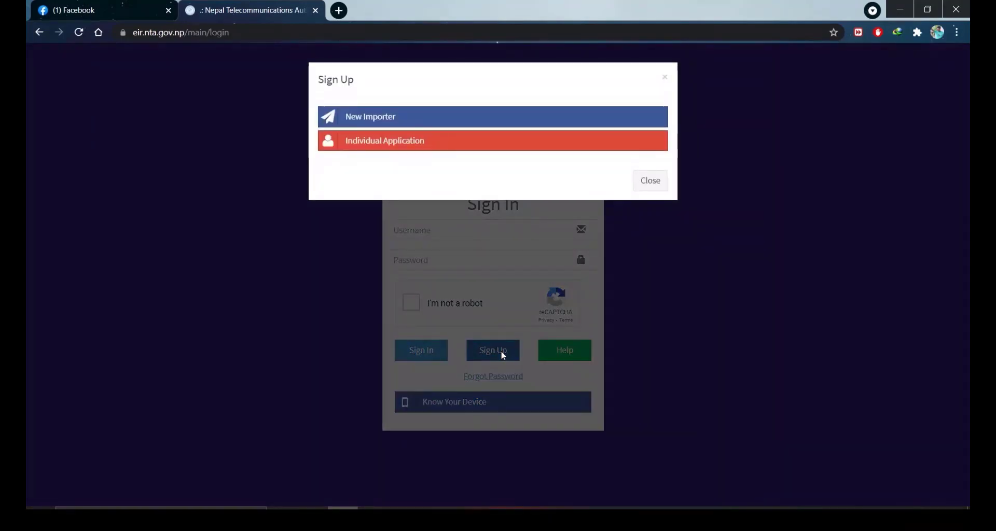
{"action": "left_click", "coordinate": [492, 145]}
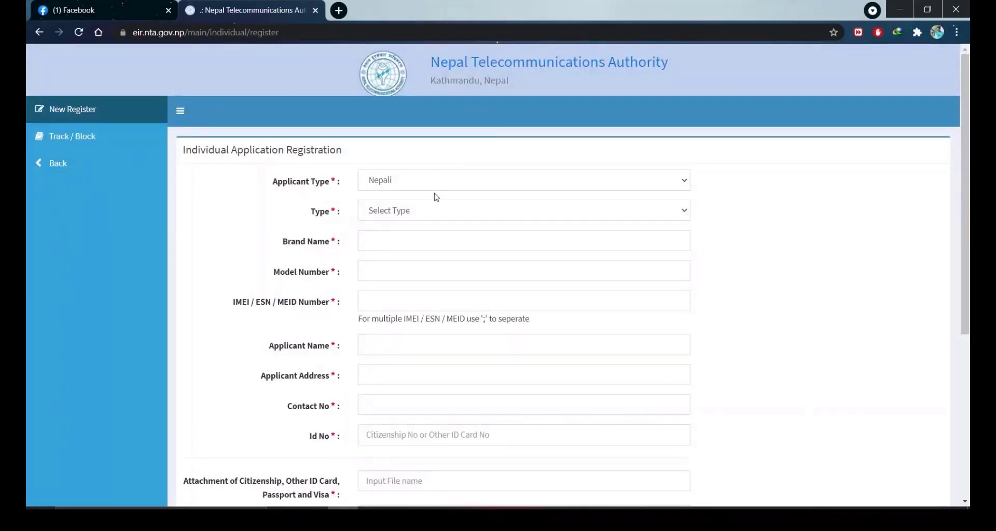
{"action": "left_click", "coordinate": [435, 213]}
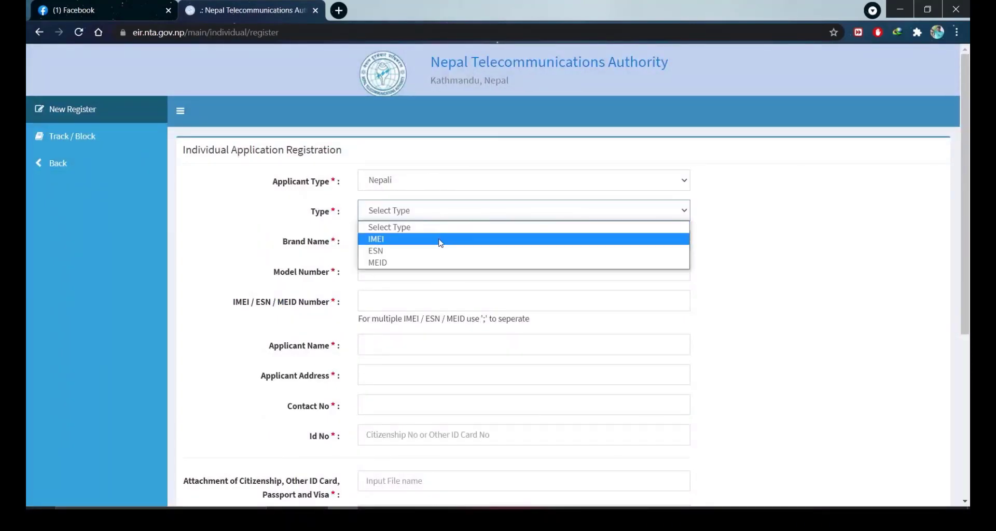
{"action": "left_click", "coordinate": [440, 243]}
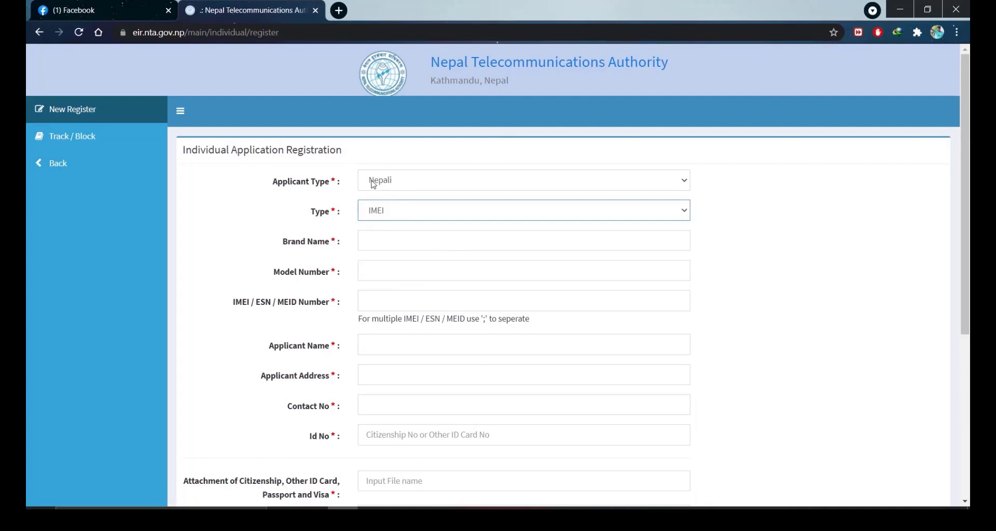
{"action": "left_click", "coordinate": [380, 242]}
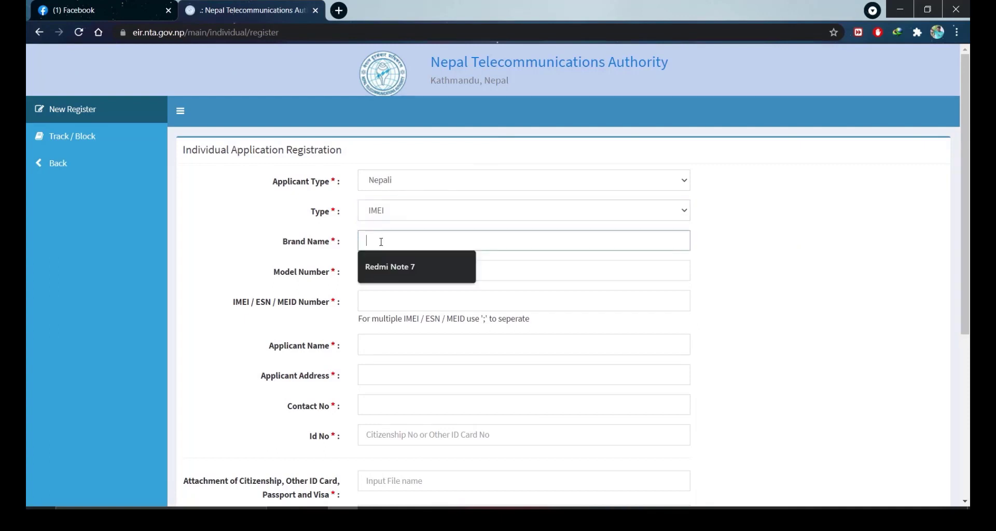
{"action": "left_click", "coordinate": [399, 267]}
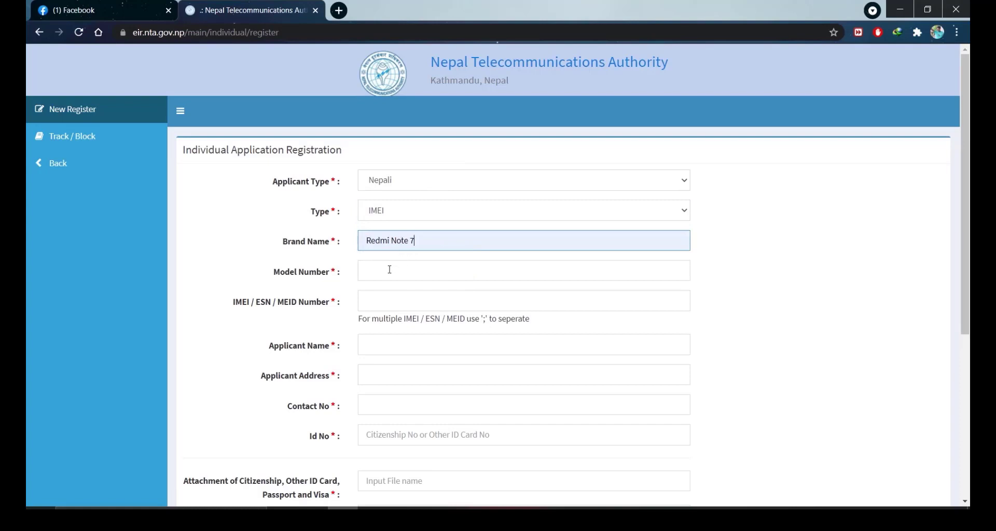
{"action": "left_click", "coordinate": [389, 273]}
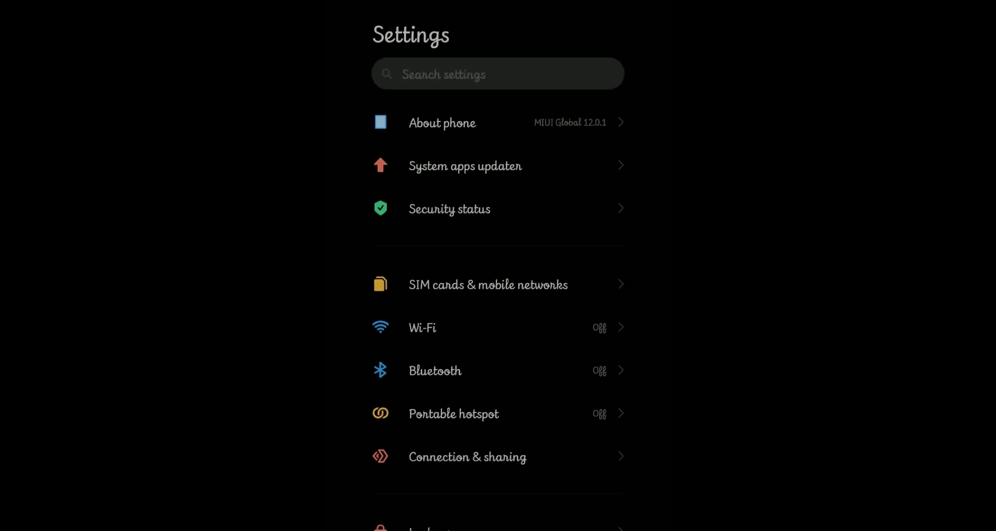
Step: Open About phone's All specs and move down to the Model entry M1901F7G
{"action": "left_click", "coordinate": [442, 122]}
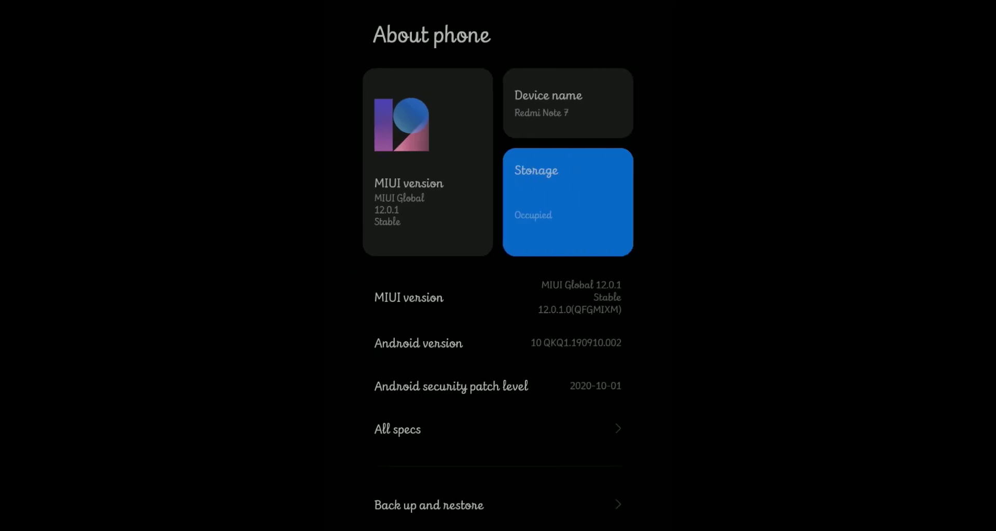
{"action": "scroll", "coordinate": [498, 264], "scroll_direction": "down", "scroll_amount": 3}
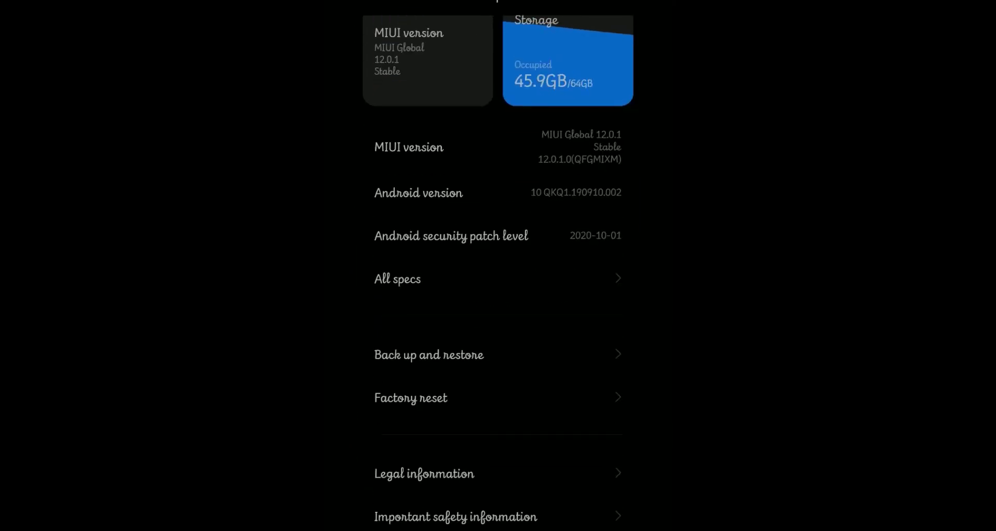
{"action": "left_click", "coordinate": [397, 279]}
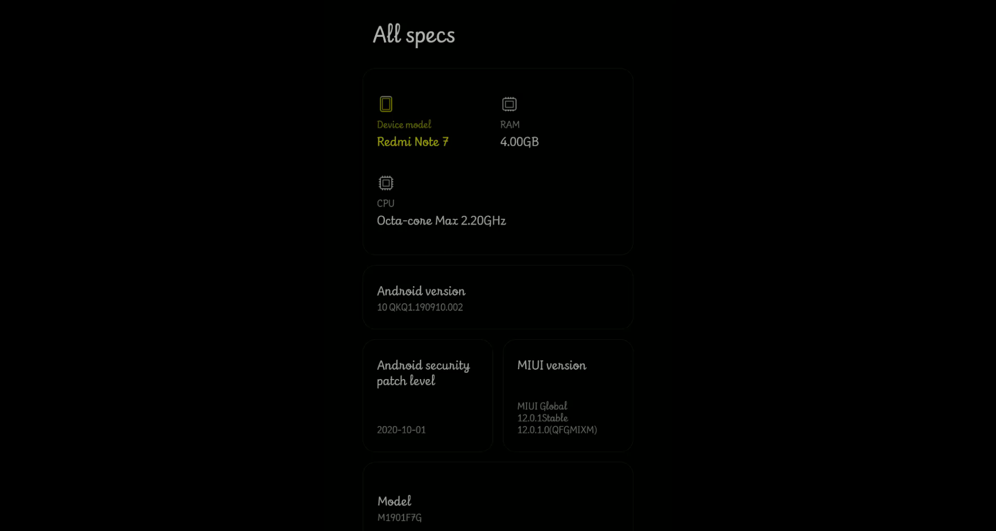
{"action": "key", "text": "Down"}
{"action": "key", "text": "Down"}
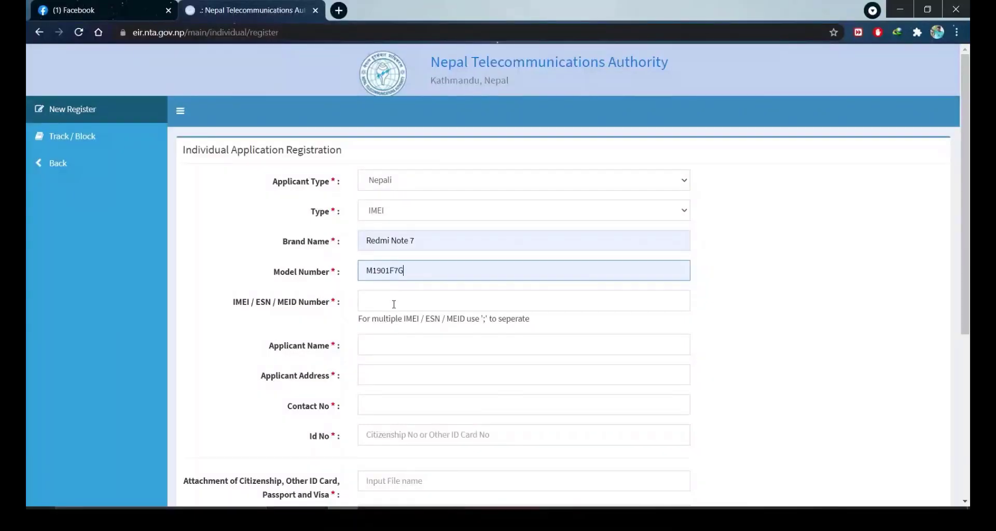
Step: Paste the phone's IMEI into the IMEI / ESN / MEID Number field
{"action": "left_click", "coordinate": [394, 304]}
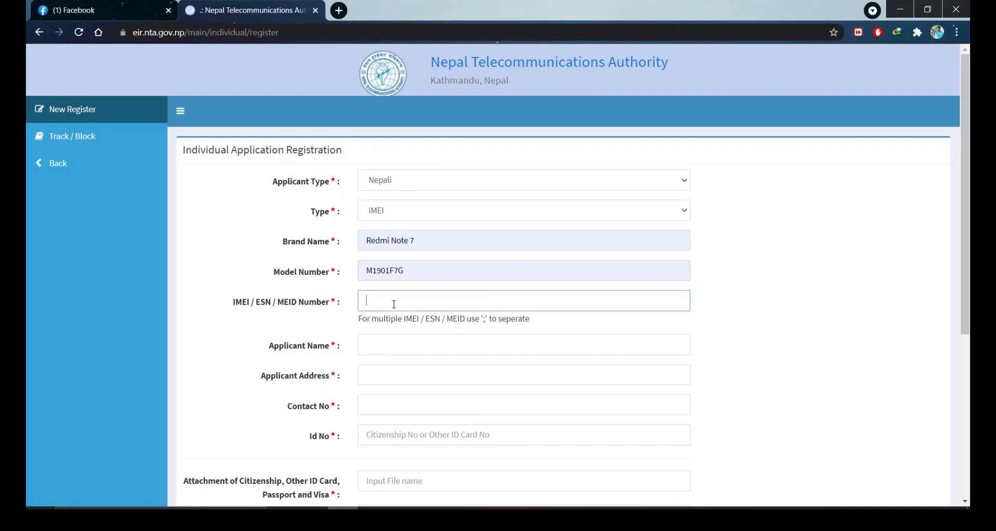
{"action": "key", "text": "ctrl+v"}
{"action": "left_click", "coordinate": [387, 352]}
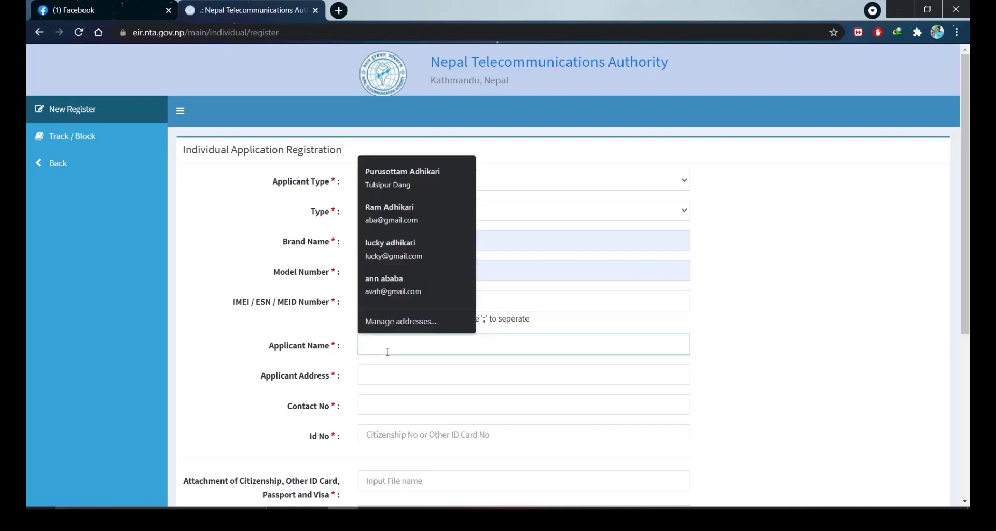
{"action": "left_click", "coordinate": [584, 329]}
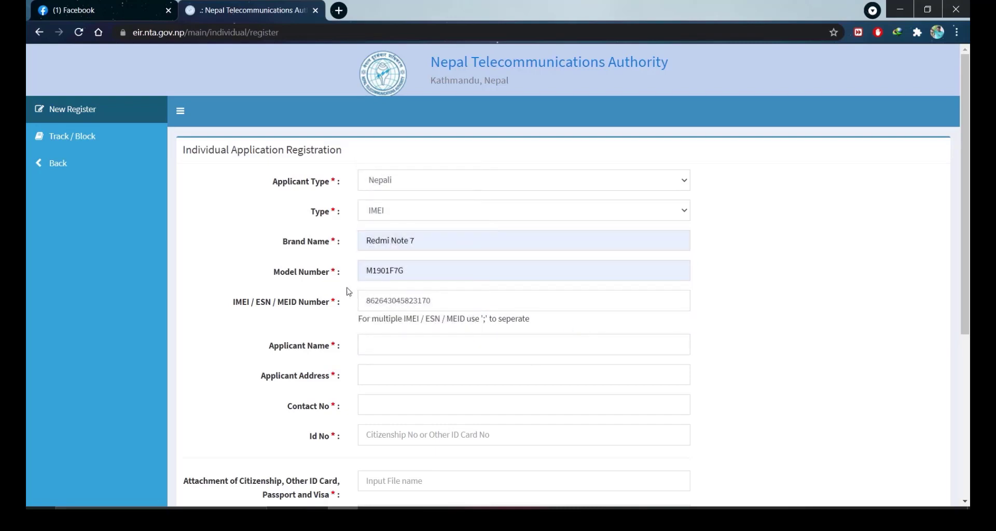
Step: Check the ';' separator hint and leave the IMEI without a trailing separator
{"action": "left_click", "coordinate": [441, 295]}
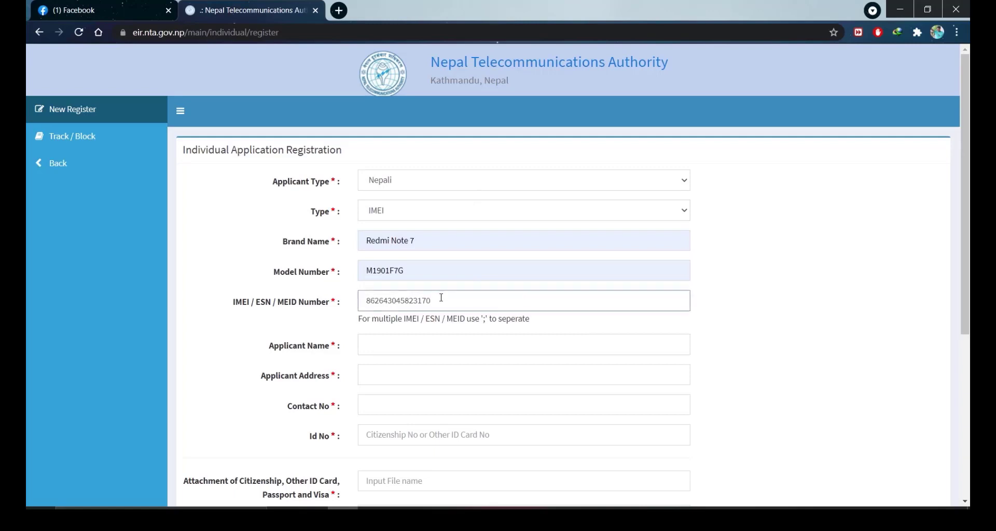
{"action": "type", "text": ";"}
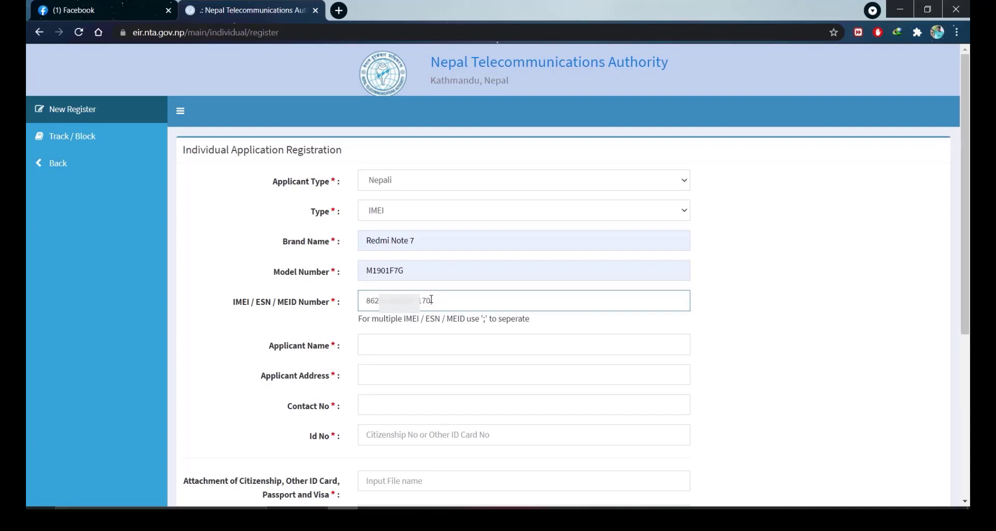
{"action": "type", "text": ";"}
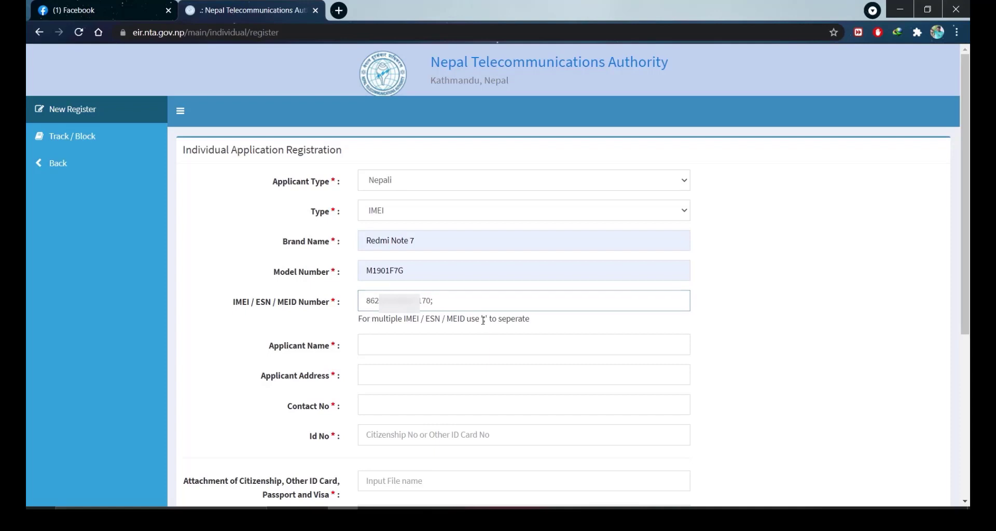
{"action": "left_click_drag", "start_coordinate": [481, 319], "coordinate": [492, 319]}
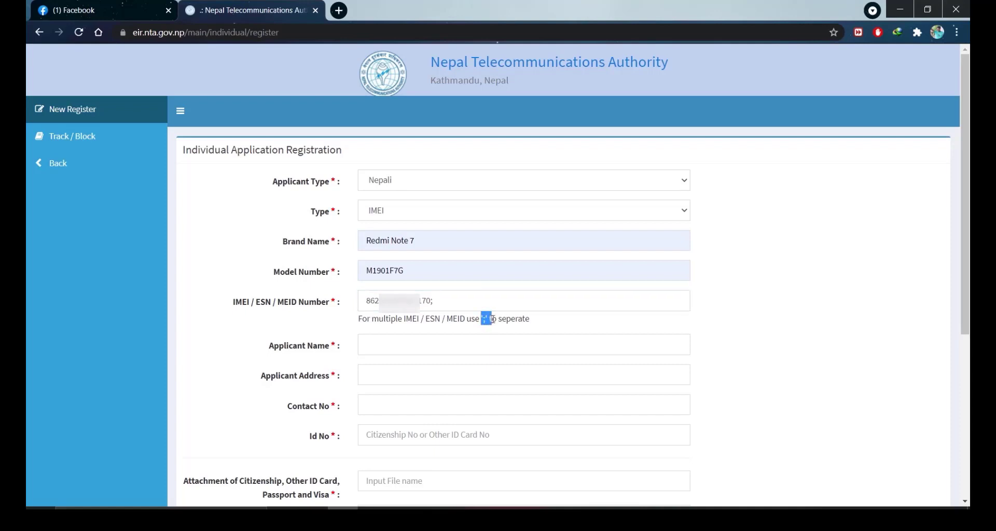
{"action": "left_click", "coordinate": [436, 301]}
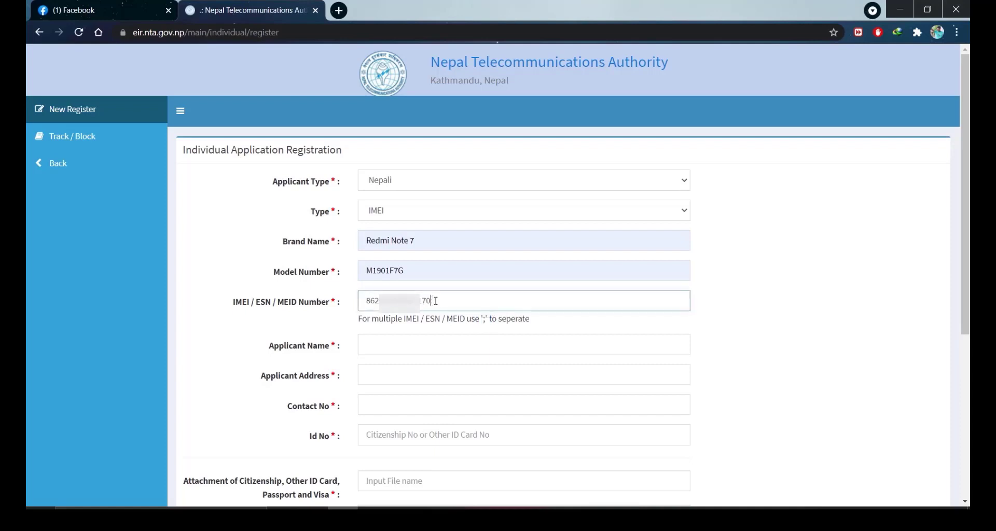
Step: Fill the applicant's name and address from saved autofill suggestions
{"action": "left_click", "coordinate": [393, 345]}
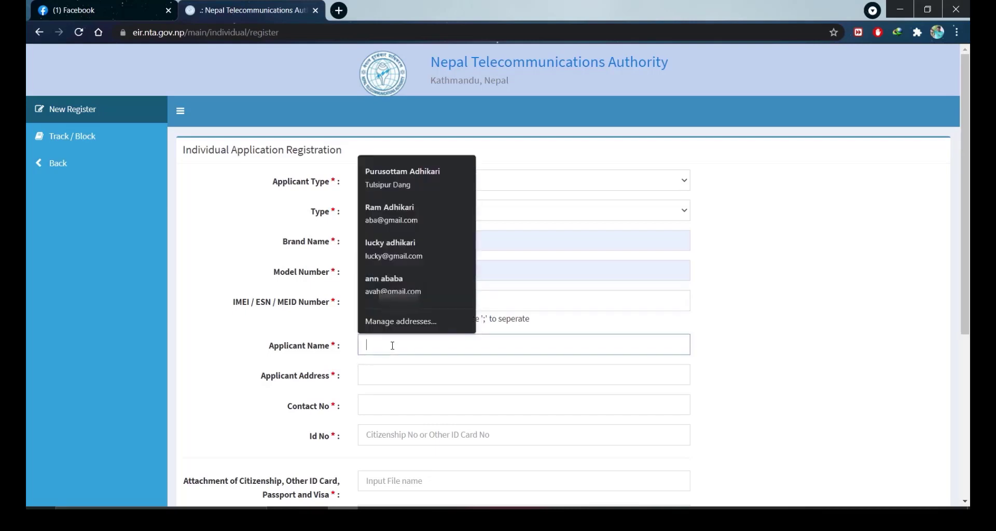
{"action": "left_click", "coordinate": [410, 176]}
{"action": "left_click", "coordinate": [431, 382]}
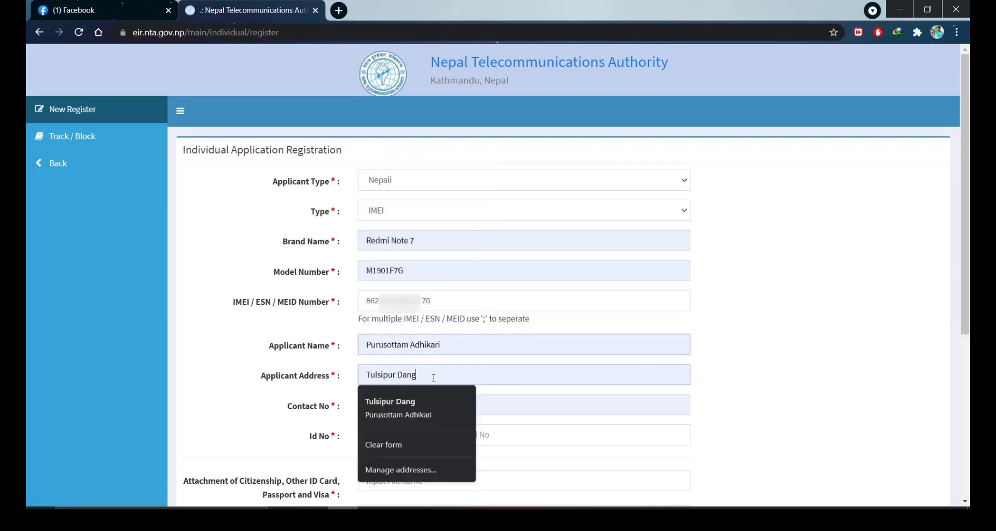
{"action": "key", "text": "BackSpace"}
{"action": "key", "text": "BackSpace"}
{"action": "key", "text": "BackSpace"}
{"action": "key", "text": "BackSpace"}
{"action": "key", "text": "BackSpace"}
{"action": "key", "text": "BackSpace"}
{"action": "key", "text": "BackSpace"}
{"action": "key", "text": "BackSpace"}
{"action": "key", "text": "BackSpace"}
{"action": "key", "text": "BackSpace"}
{"action": "key", "text": "BackSpace"}
{"action": "key", "text": "BackSpace"}
{"action": "key", "text": "BackSpace"}
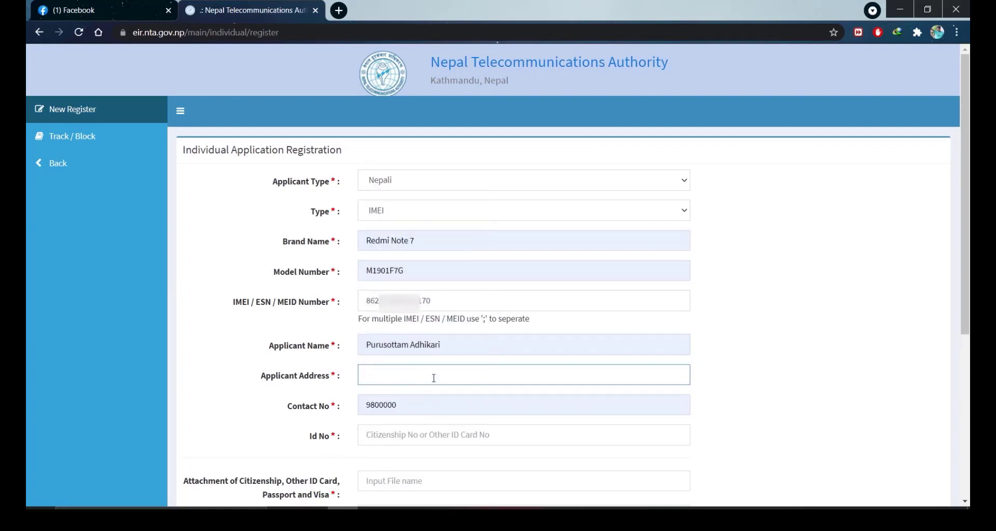
{"action": "type", "text": "B"}
{"action": "left_click", "coordinate": [418, 403]}
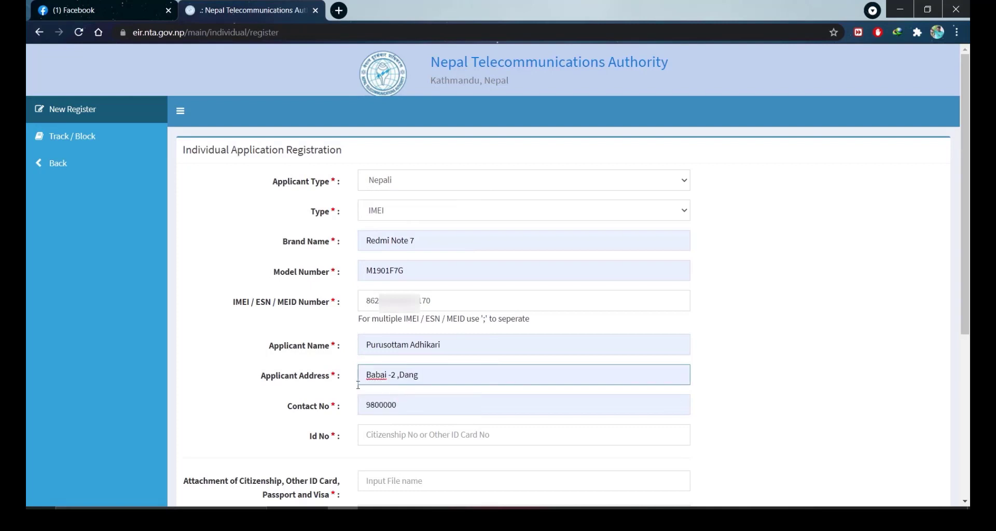
Step: Enter the applicant's contact number and ID number, then minimize the browser
{"action": "left_click", "coordinate": [418, 404]}
{"action": "key", "text": "BackSpace"}
{"action": "key", "text": "BackSpace"}
{"action": "key", "text": "BackSpace"}
{"action": "key", "text": "BackSpace"}
{"action": "key", "text": "BackSpace"}
{"action": "key", "text": "BackSpace"}
{"action": "key", "text": "BackSpace"}
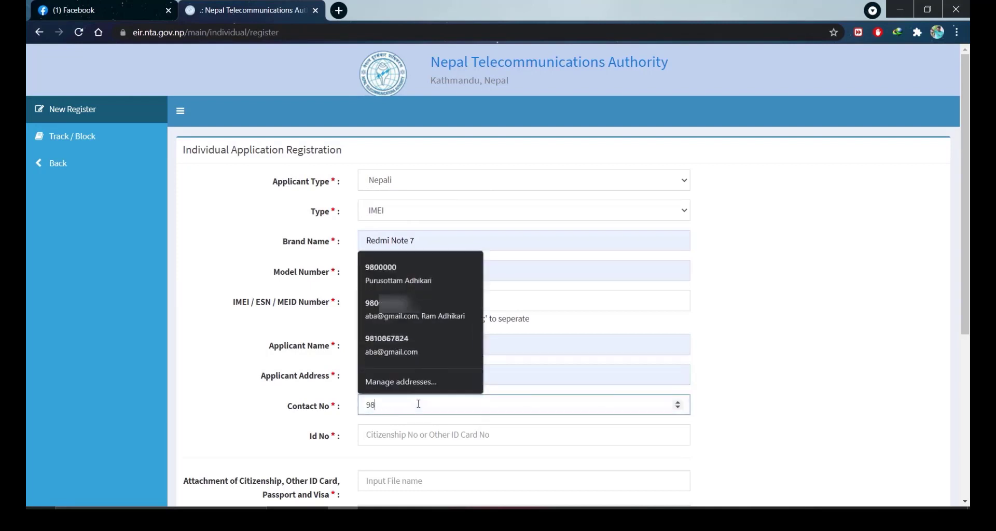
{"action": "type", "text": "98910"}
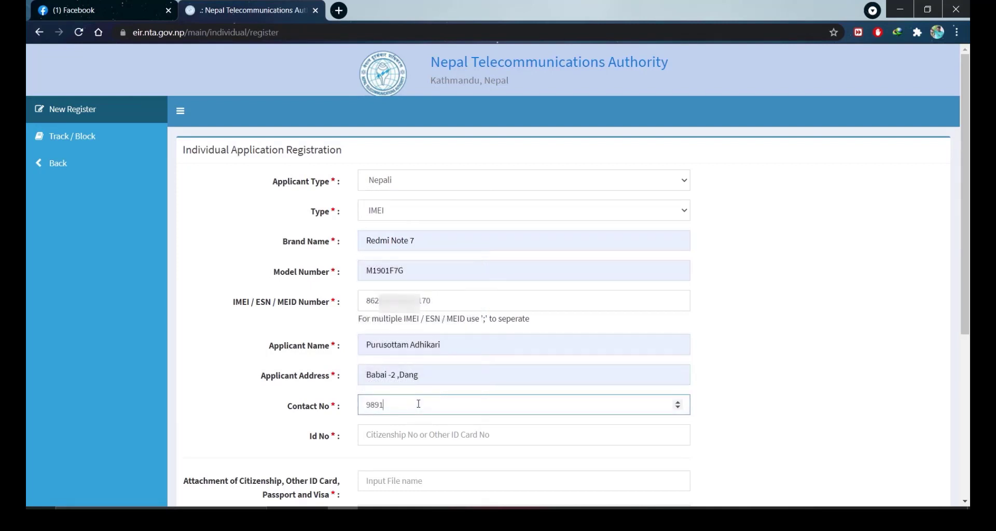
{"action": "key", "text": "BackSpace"}
{"action": "key", "text": "BackSpace"}
{"action": "key", "text": "BackSpace"}
{"action": "type", "text": "6"}
{"action": "left_click", "coordinate": [414, 438]}
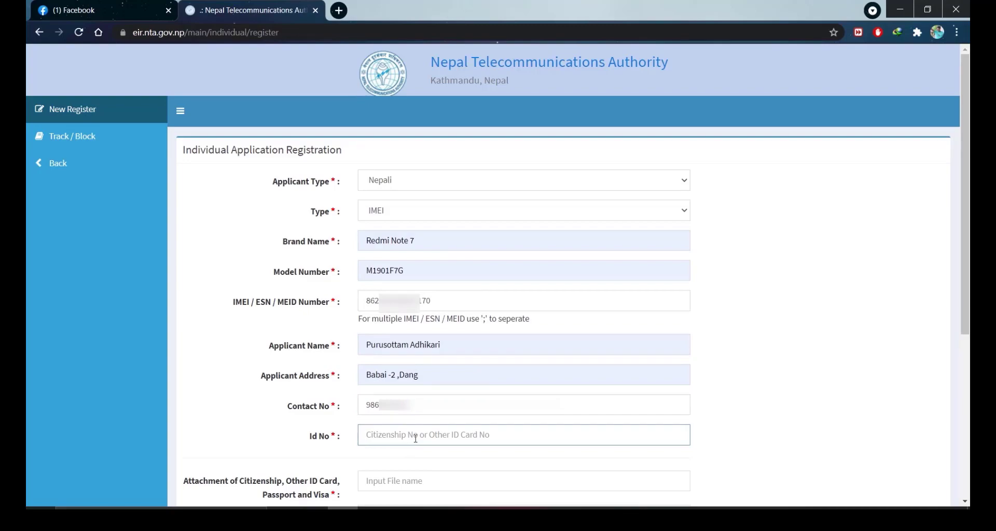
{"action": "type", "text": "123456"}
{"action": "left_click", "coordinate": [900, 10]}
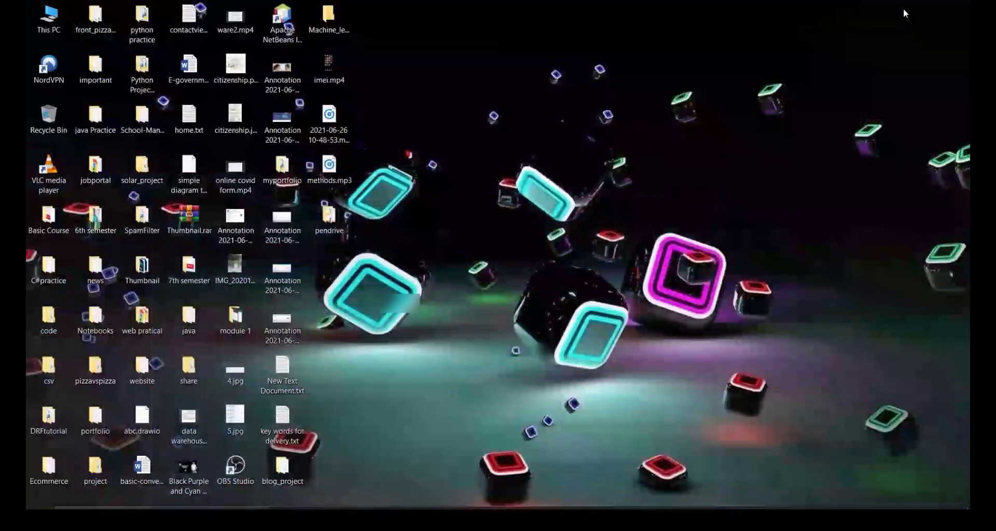
Step: Select citizenship.pdf on the desktop, refresh the desktop three times, and scroll the document
{"action": "left_click", "coordinate": [232, 63]}
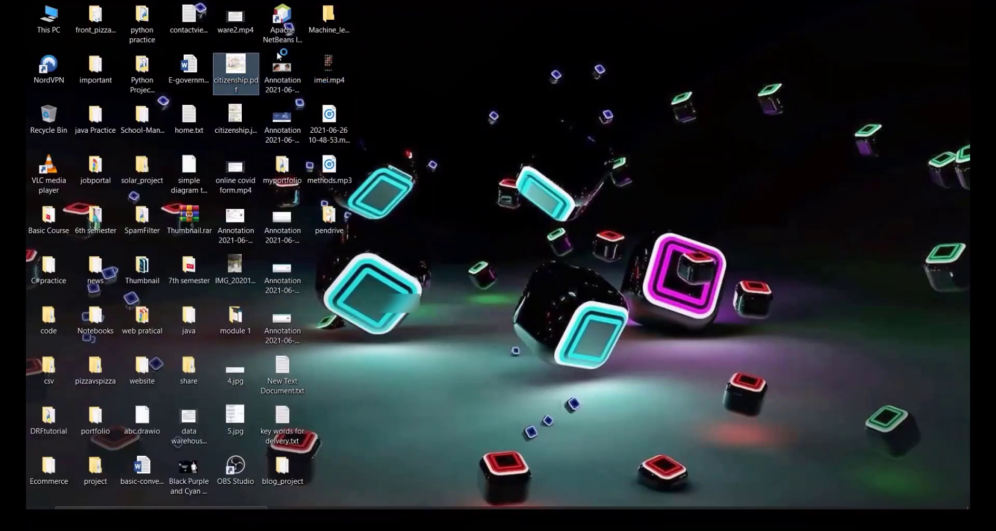
{"action": "right_click", "coordinate": [489, 108]}
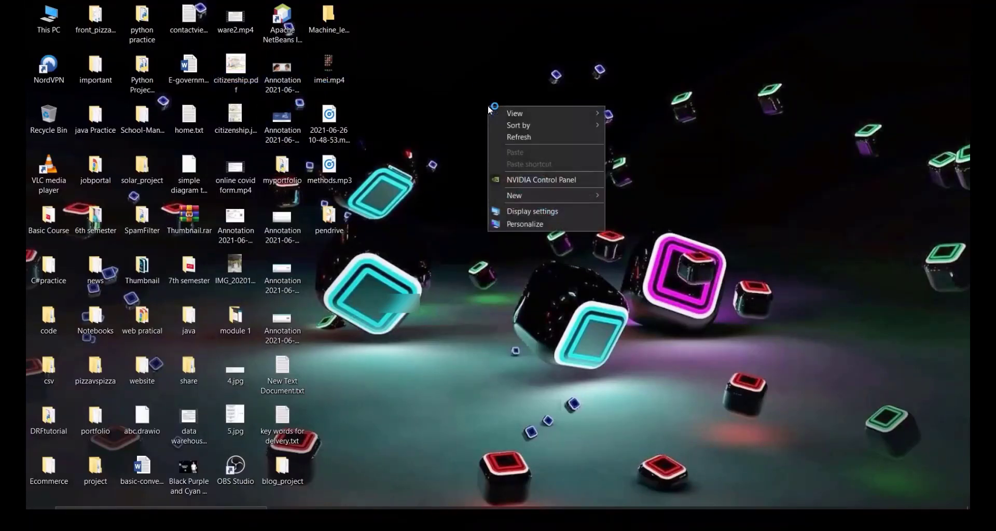
{"action": "left_click", "coordinate": [533, 136]}
{"action": "right_click", "coordinate": [533, 135]}
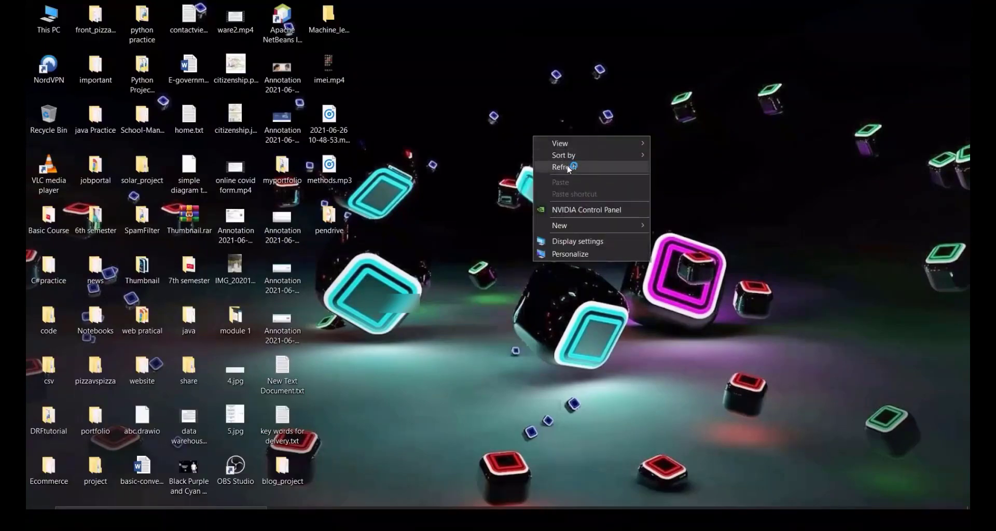
{"action": "left_click", "coordinate": [571, 164]}
{"action": "right_click", "coordinate": [497, 126]}
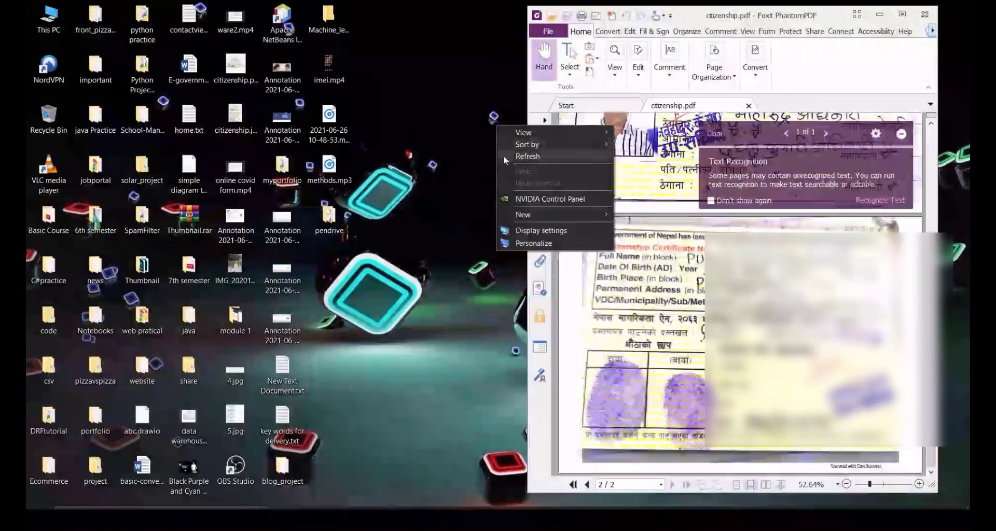
{"action": "left_click", "coordinate": [540, 157]}
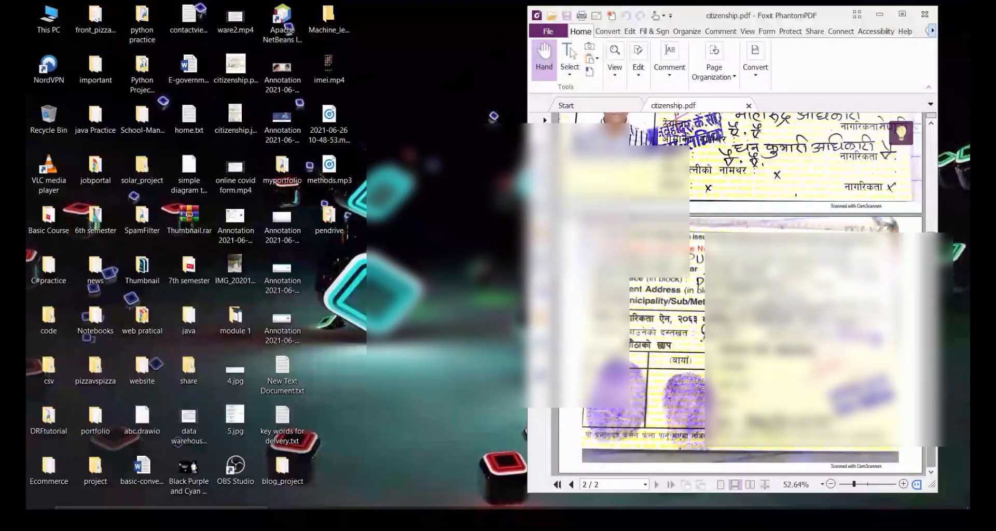
{"action": "scroll", "coordinate": [681, 282], "scroll_direction": "up", "scroll_amount": 6}
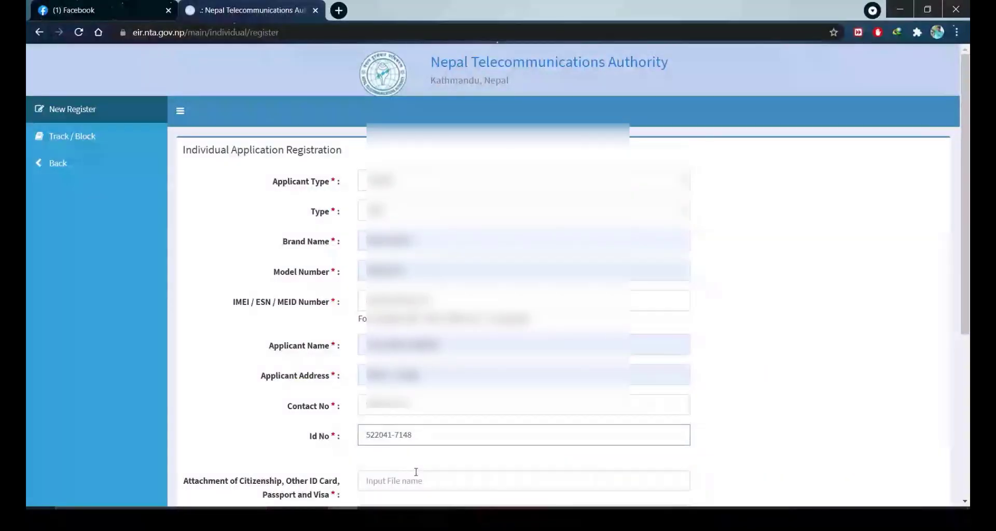
{"action": "scroll", "coordinate": [414, 415], "scroll_direction": "down", "scroll_amount": 2}
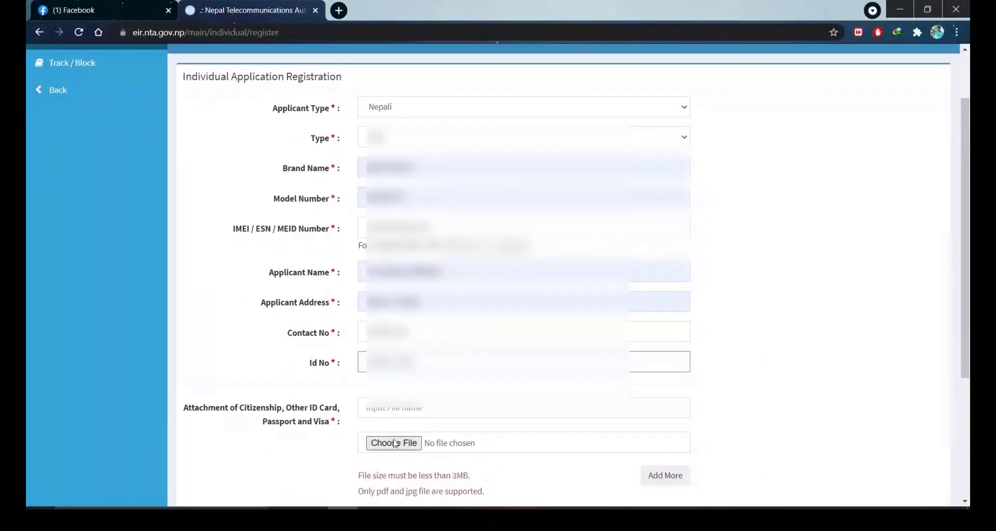
Step: Name the attachment 'Citizenship' and choose citizenship.jpg from the Desktop as its file
{"action": "left_click", "coordinate": [387, 408]}
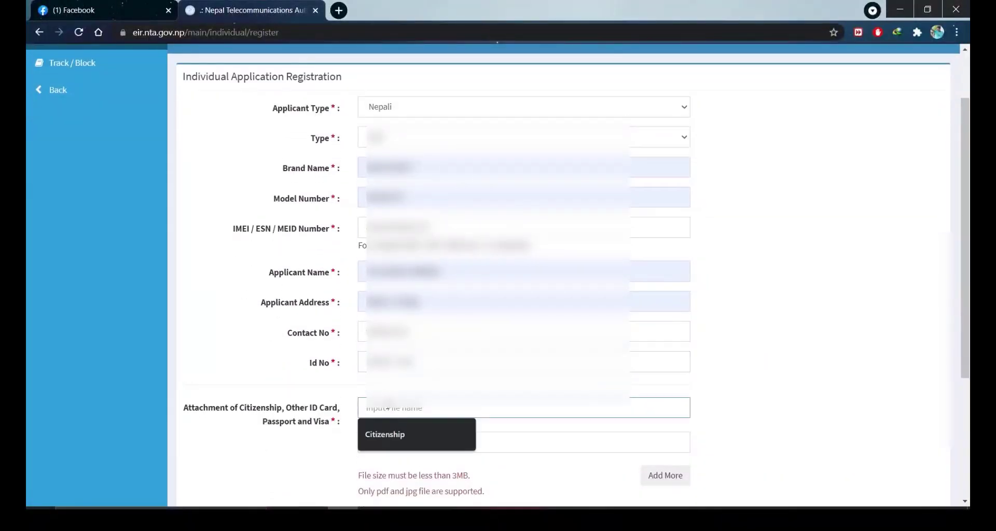
{"action": "left_click", "coordinate": [391, 432]}
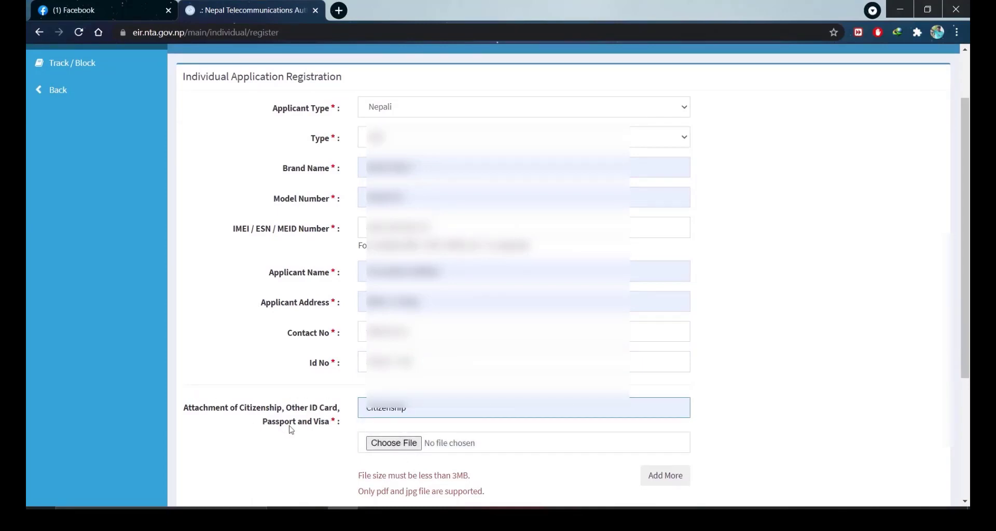
{"action": "left_click", "coordinate": [405, 445]}
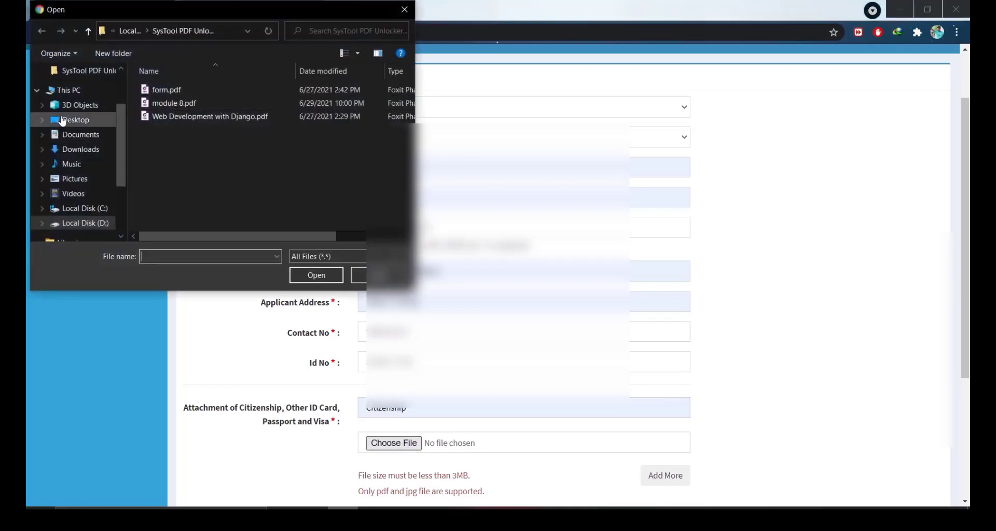
{"action": "left_click", "coordinate": [72, 120]}
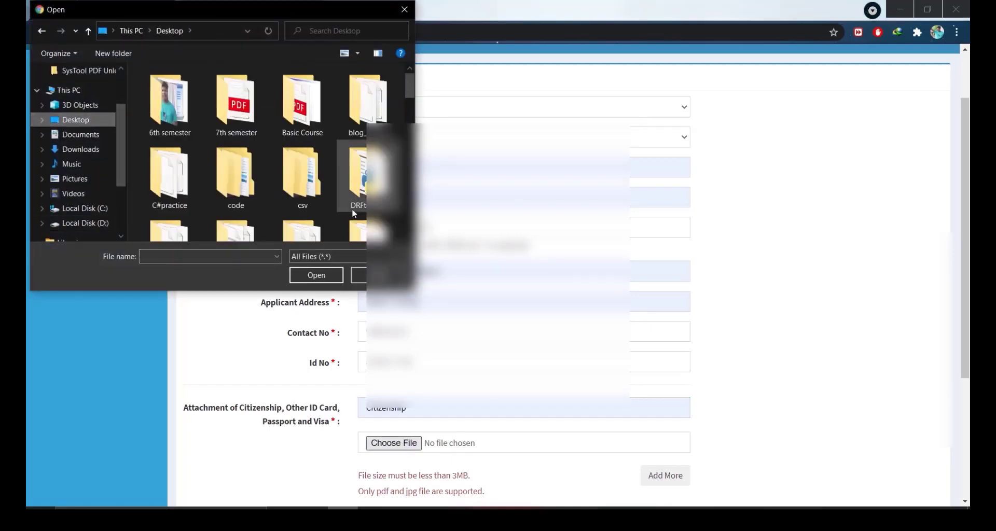
{"action": "scroll", "coordinate": [353, 211], "scroll_direction": "down", "scroll_amount": 6}
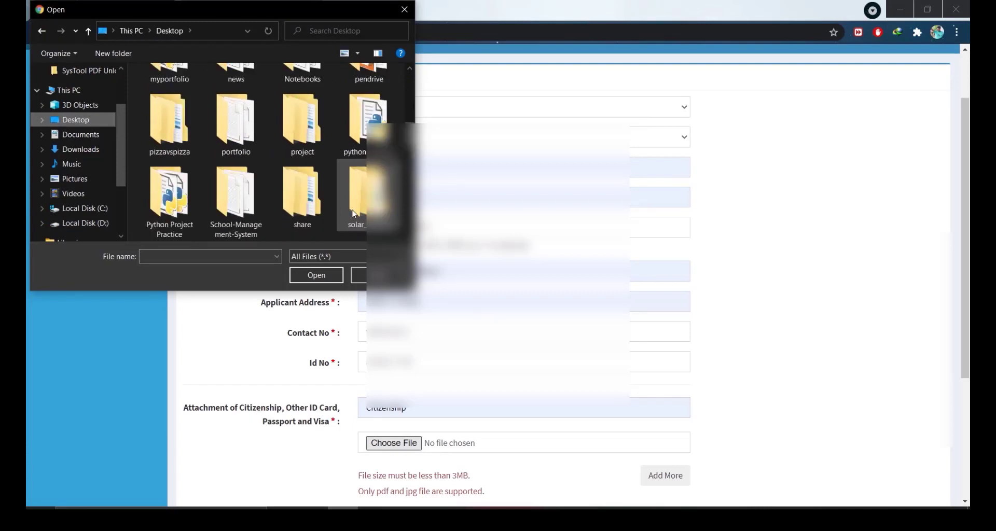
{"action": "scroll", "coordinate": [353, 212], "scroll_direction": "down", "scroll_amount": 2}
{"action": "scroll", "coordinate": [353, 213], "scroll_direction": "down", "scroll_amount": 2}
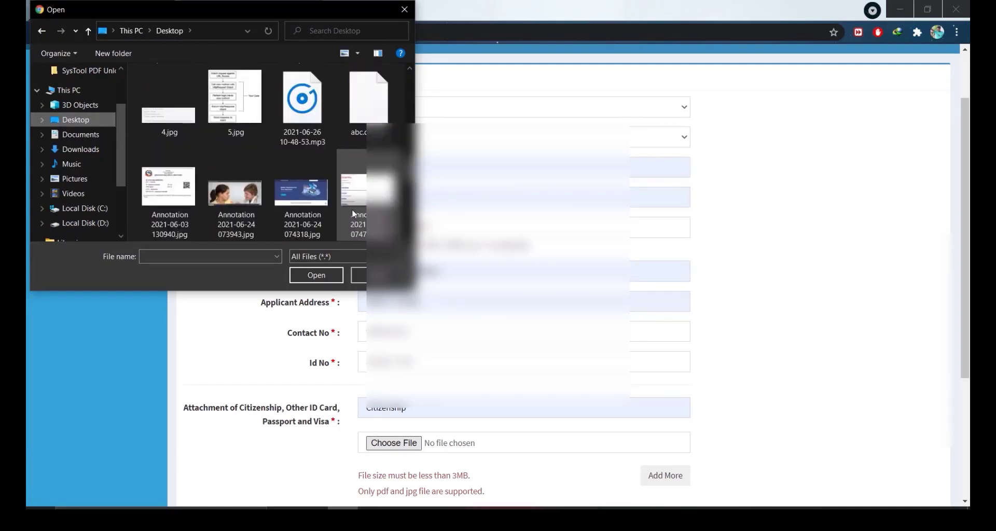
{"action": "scroll", "coordinate": [352, 213], "scroll_direction": "down", "scroll_amount": 2}
{"action": "scroll", "coordinate": [353, 213], "scroll_direction": "down", "scroll_amount": 2}
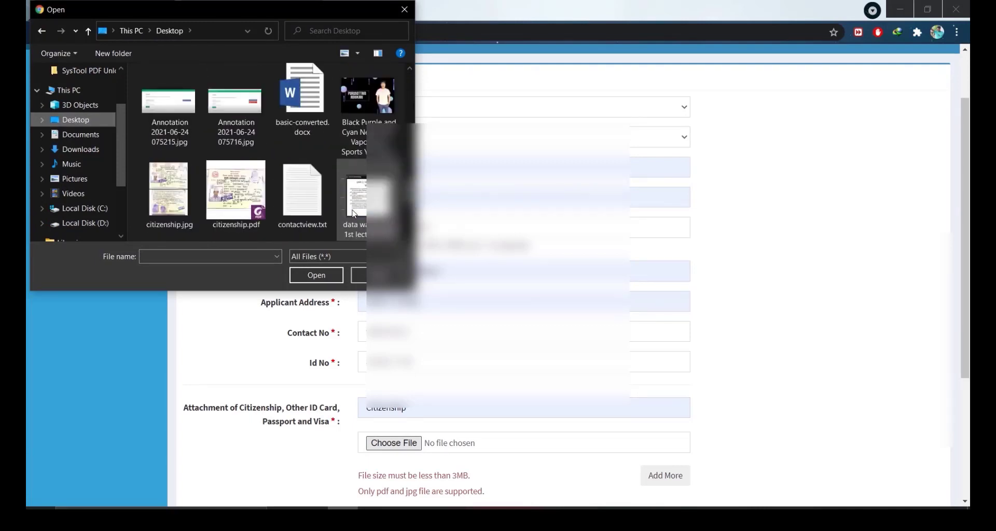
{"action": "left_click", "coordinate": [169, 191]}
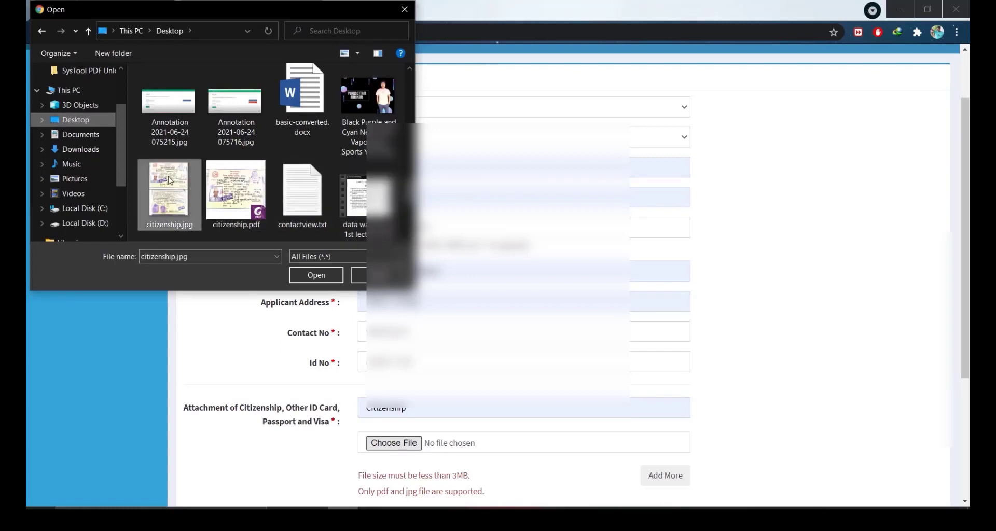
{"action": "left_click", "coordinate": [316, 276]}
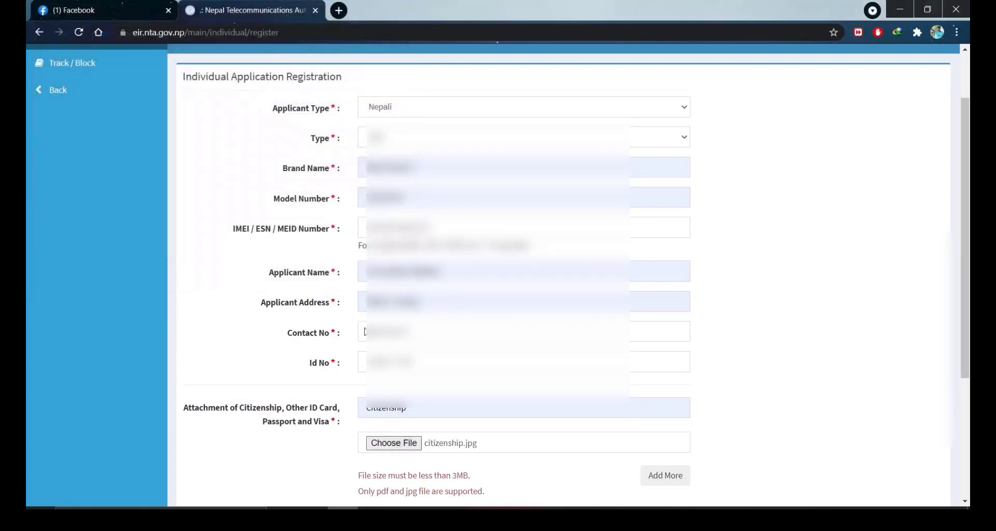
Step: Fill the Email field with the applicant's saved e-mail address from the autofill suggestion
{"action": "scroll", "coordinate": [446, 475], "scroll_direction": "down", "scroll_amount": 2}
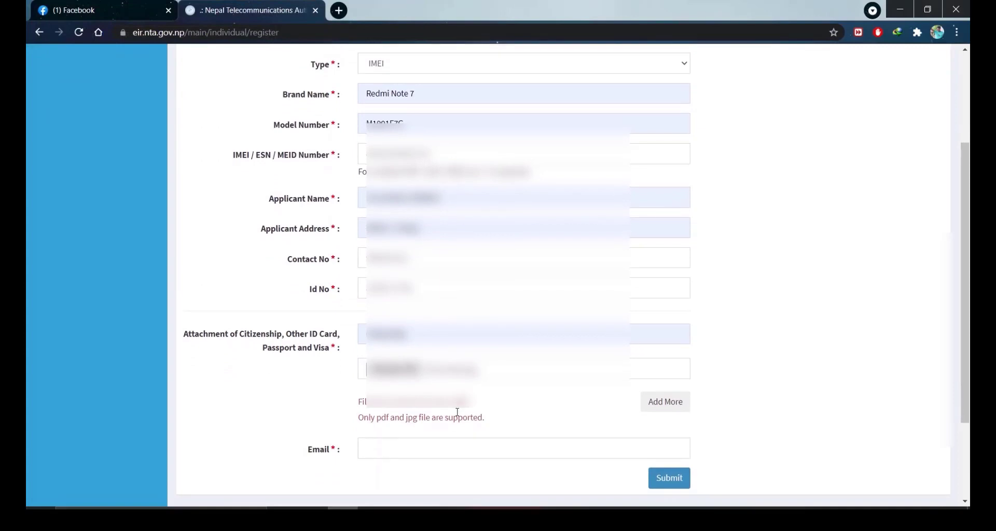
{"action": "scroll", "coordinate": [534, 469], "scroll_direction": "down", "scroll_amount": 1}
{"action": "scroll", "coordinate": [536, 476], "scroll_direction": "down", "scroll_amount": 1}
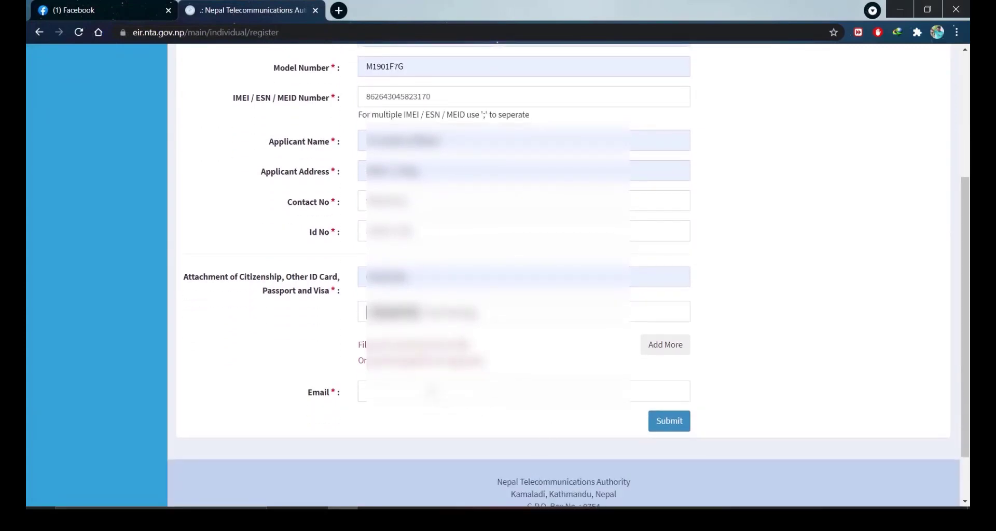
{"action": "left_click", "coordinate": [481, 398]}
{"action": "type", "text": "puru"}
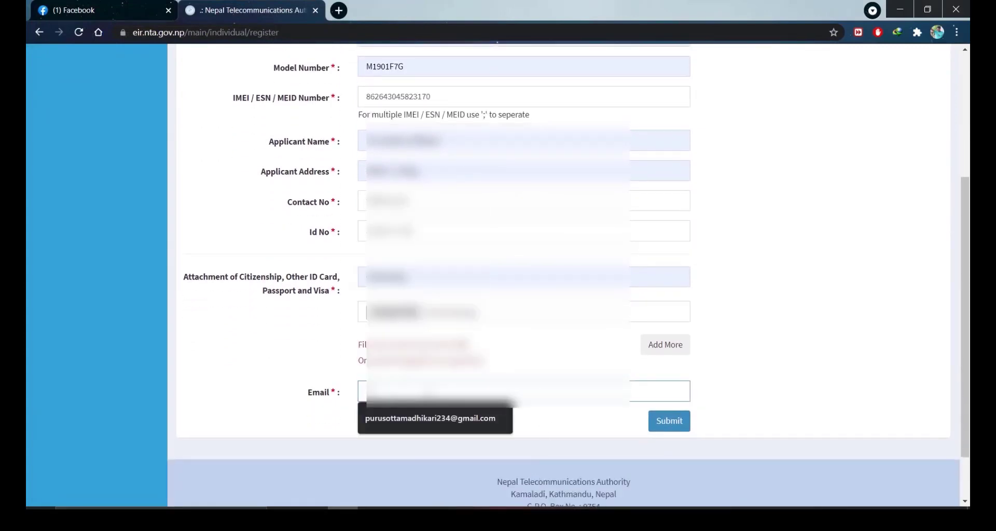
{"action": "left_click", "coordinate": [449, 418]}
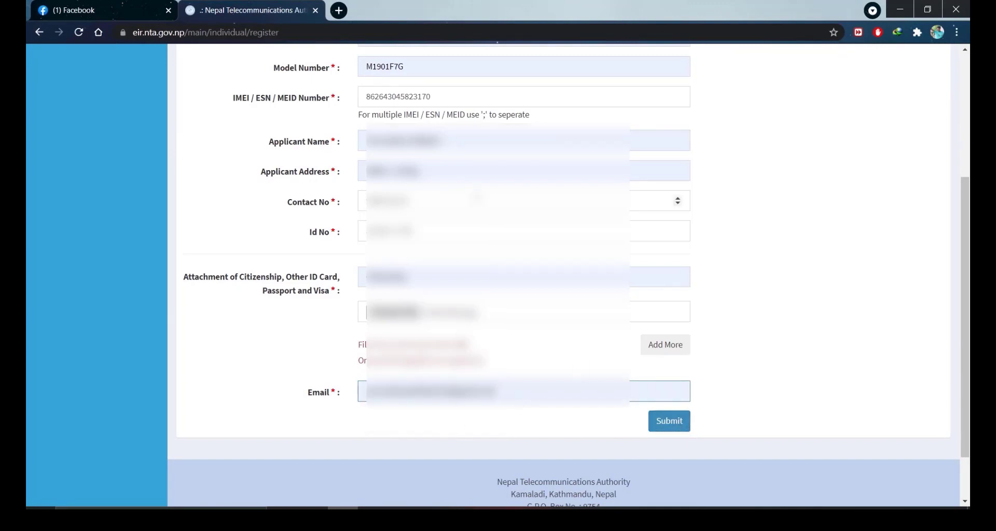
Step: Review the form and focus the IMEI / ESN / MEID number field
{"action": "scroll", "coordinate": [476, 198], "scroll_direction": "up", "scroll_amount": 4}
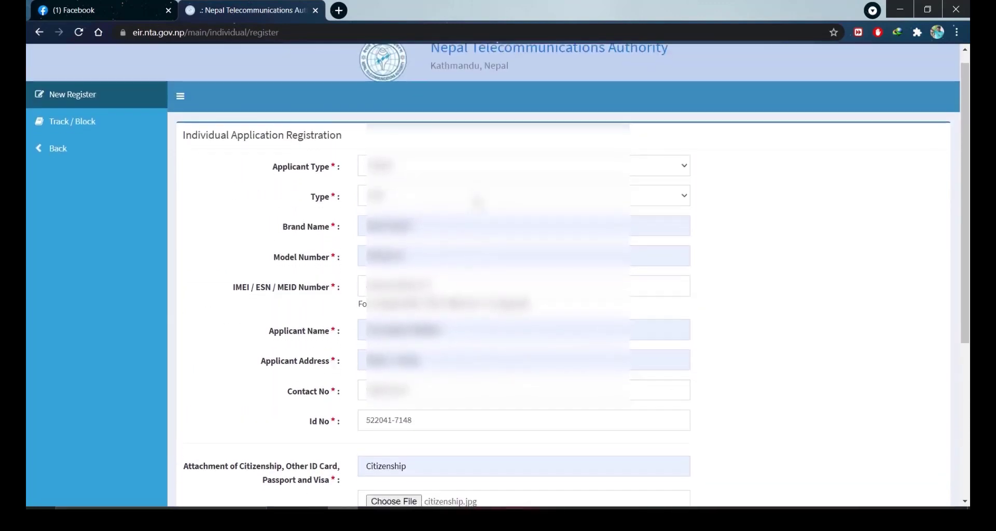
{"action": "scroll", "coordinate": [477, 202], "scroll_direction": "down", "scroll_amount": 1}
{"action": "scroll", "coordinate": [478, 202], "scroll_direction": "down", "scroll_amount": 2}
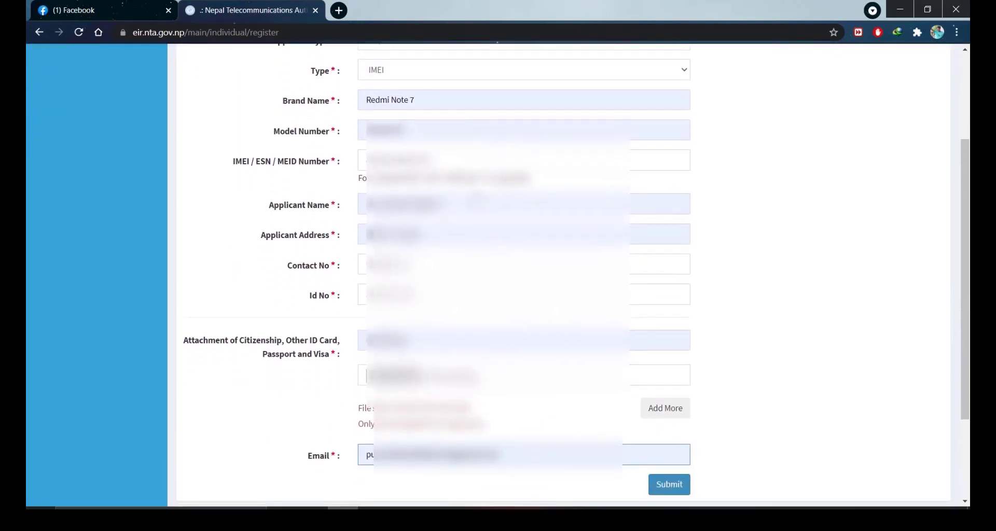
{"action": "scroll", "coordinate": [478, 202], "scroll_direction": "down", "scroll_amount": 1}
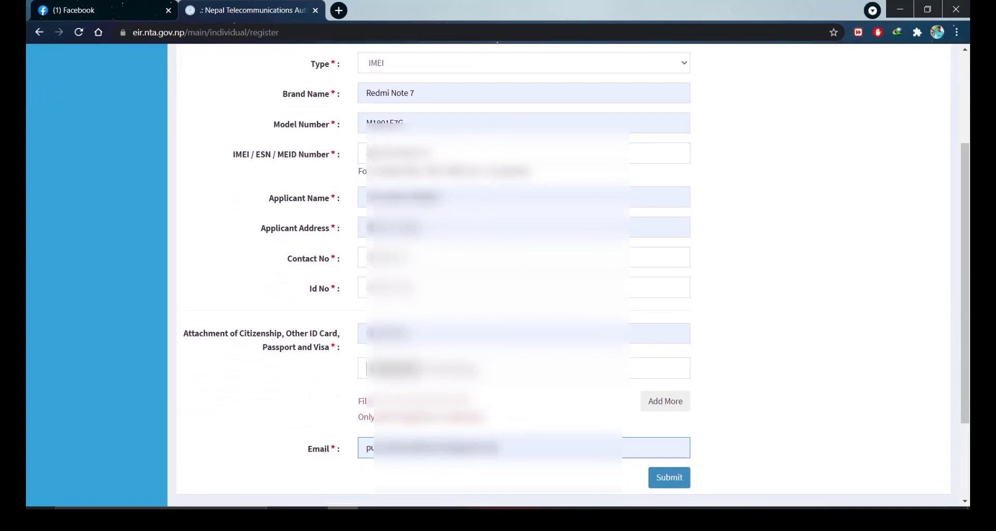
{"action": "left_click", "coordinate": [366, 153]}
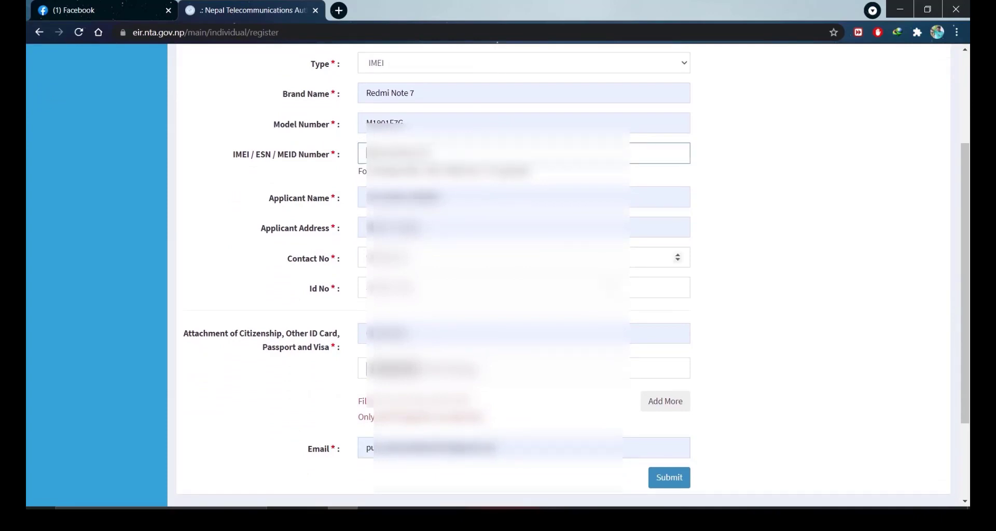
{"action": "scroll", "coordinate": [539, 422], "scroll_direction": "down", "scroll_amount": 1}
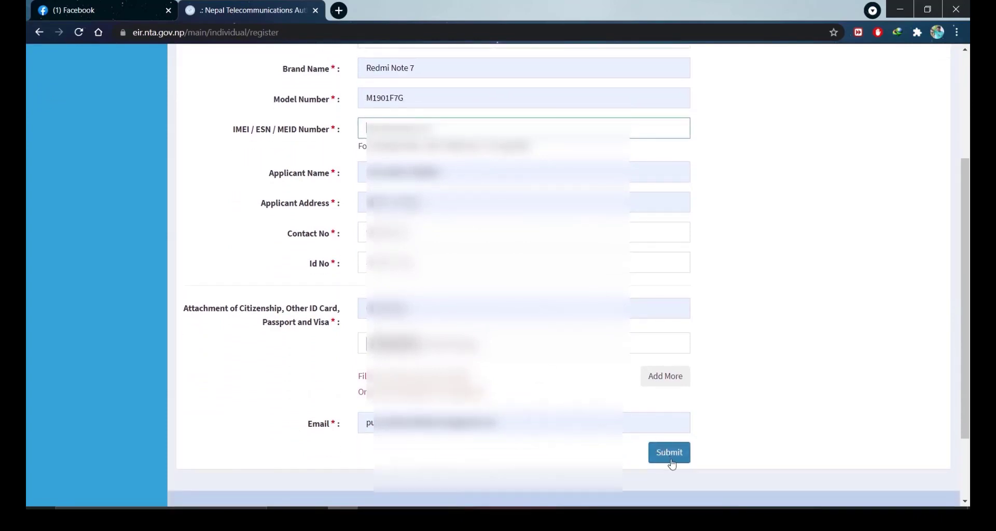
Step: Submit the registration and acknowledge the 'Your application has been send to Authorized Department' alert
{"action": "left_click", "coordinate": [671, 461]}
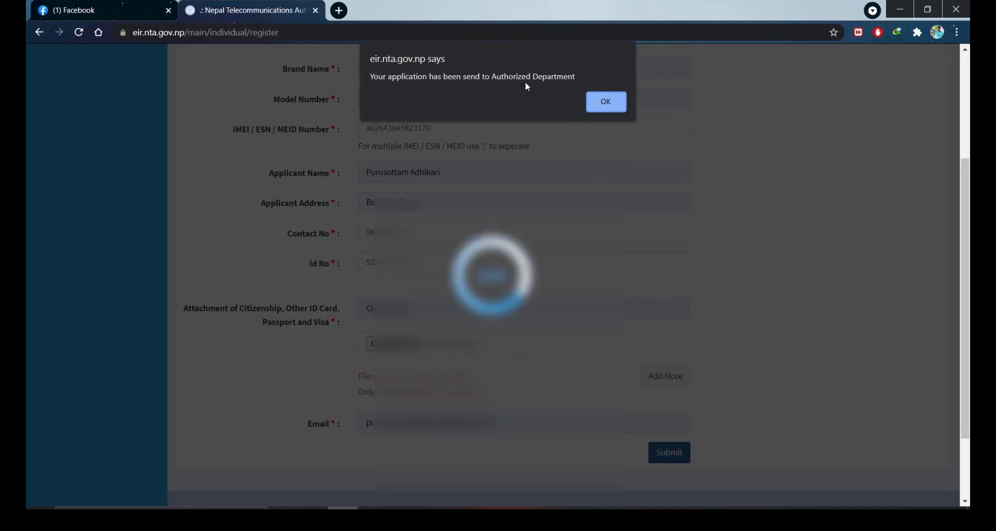
{"action": "left_click", "coordinate": [612, 102]}
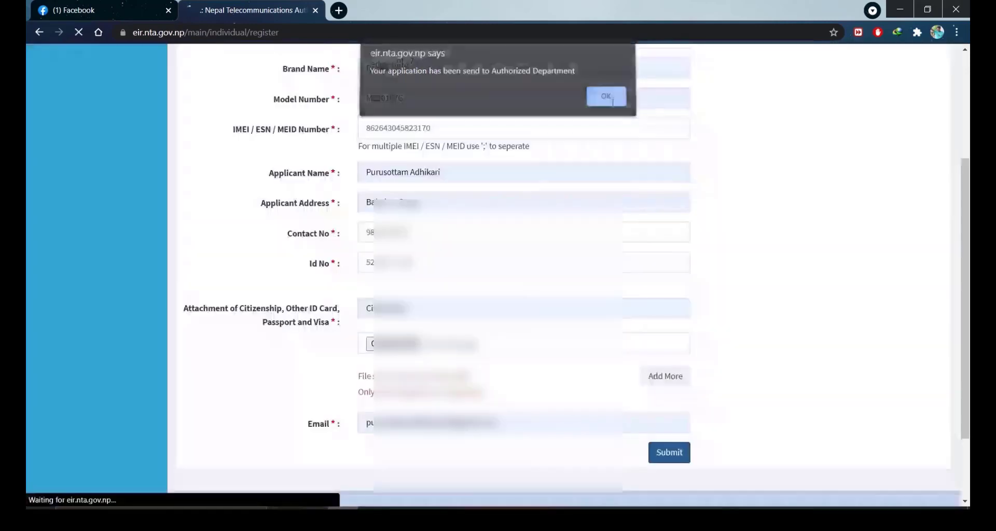